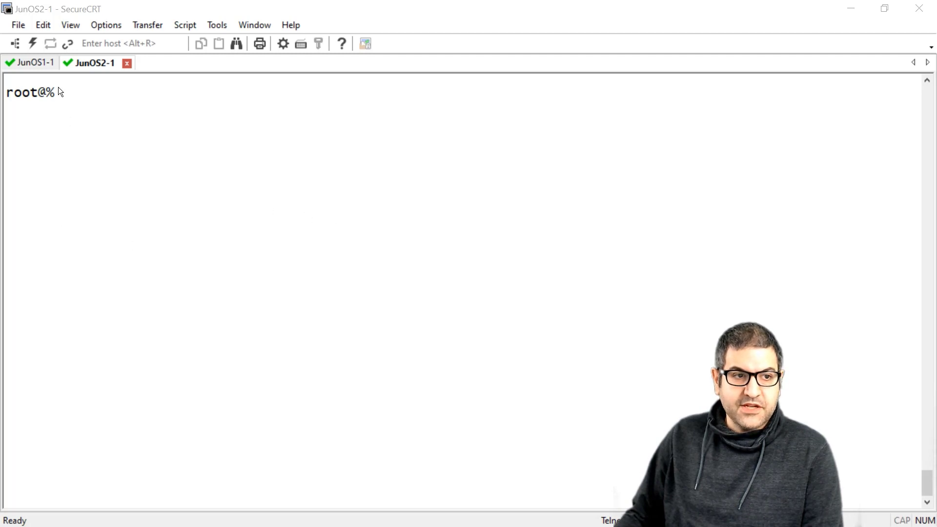
Look at the JunOS1-1 to JunOS2-1 topology in GNS3 and return to the JunOS2-1 session in SecureCRT
{"action": "left_click", "coordinate": [24, 65]}
{"action": "left_click", "coordinate": [106, 65]}
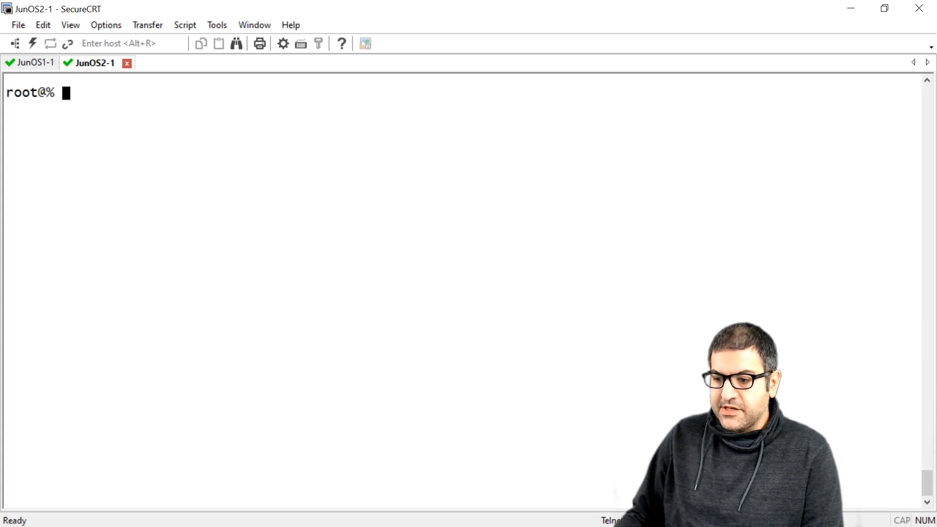
{"action": "key", "text": "alt+Tab"}
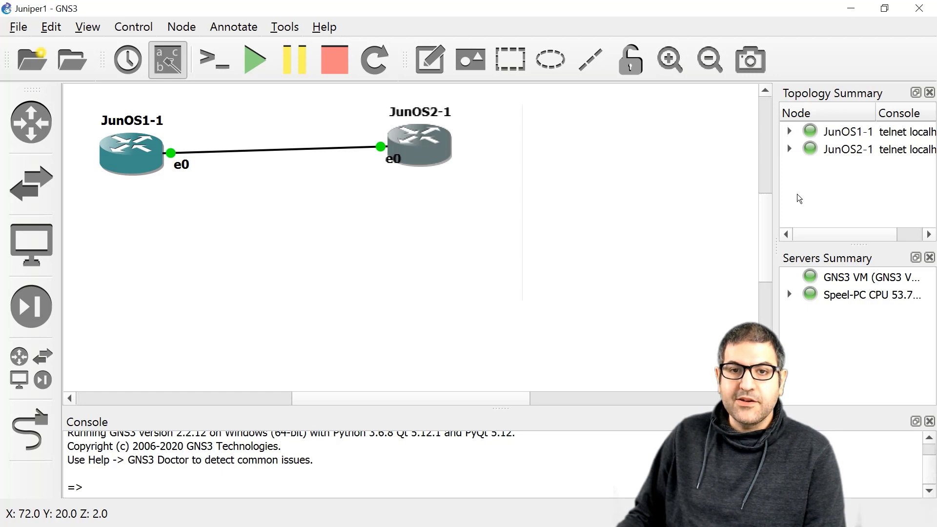
{"action": "left_click", "coordinate": [850, 8]}
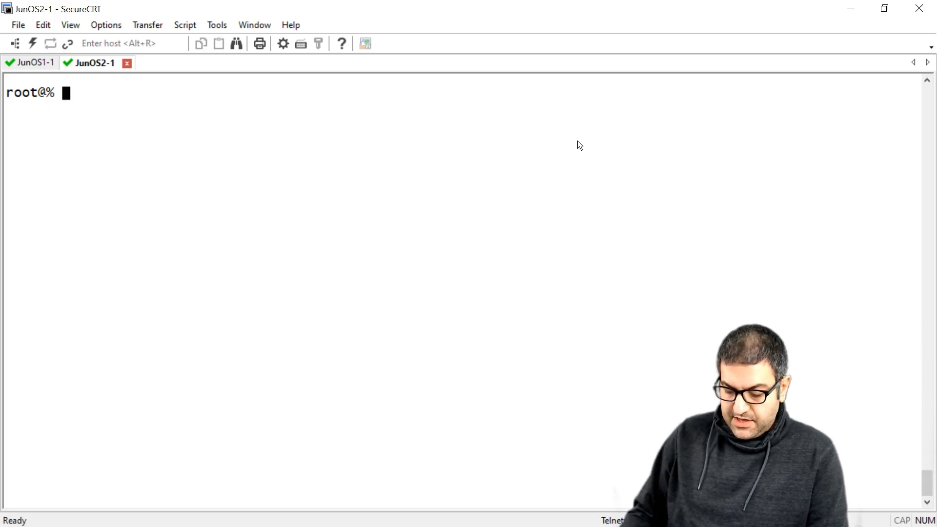
On JunOS2-1, start the Junos CLI with cli and list the interfaces with show interfaces terse, highlighting em0 and em1
{"action": "type", "text": "cli"}
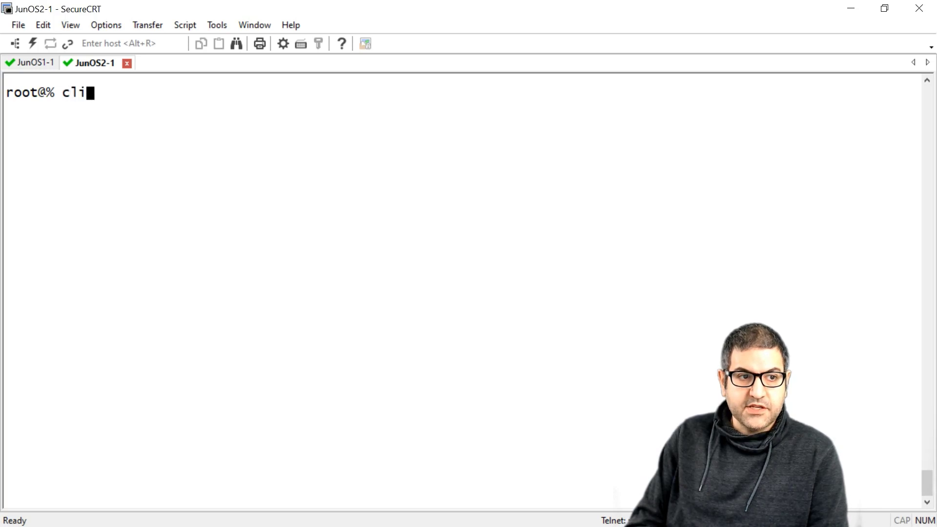
{"action": "key", "text": "Return"}
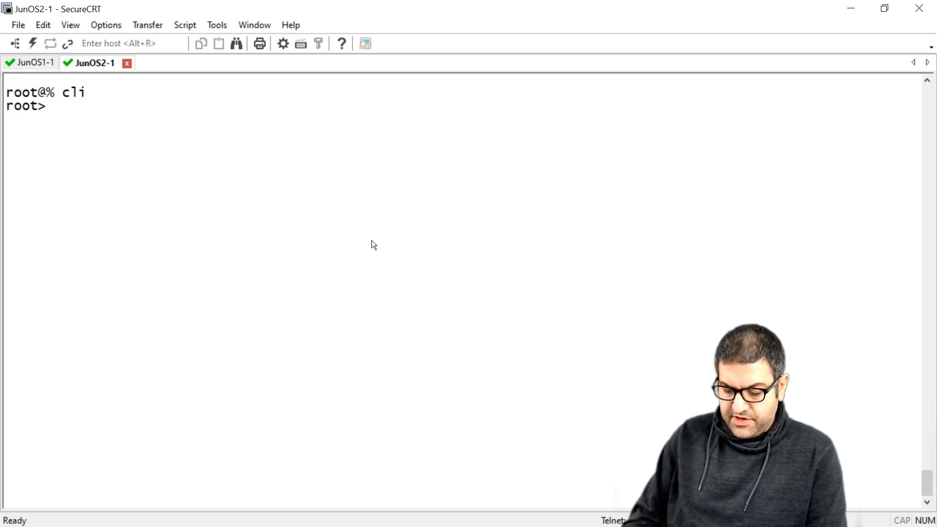
{"action": "type", "text": "show in"}
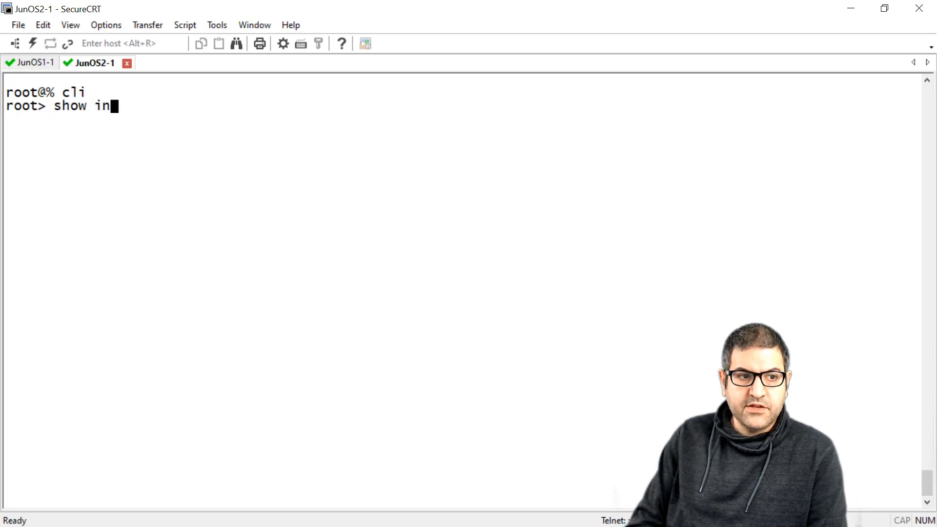
{"action": "type", "text": "terfaces terse"}
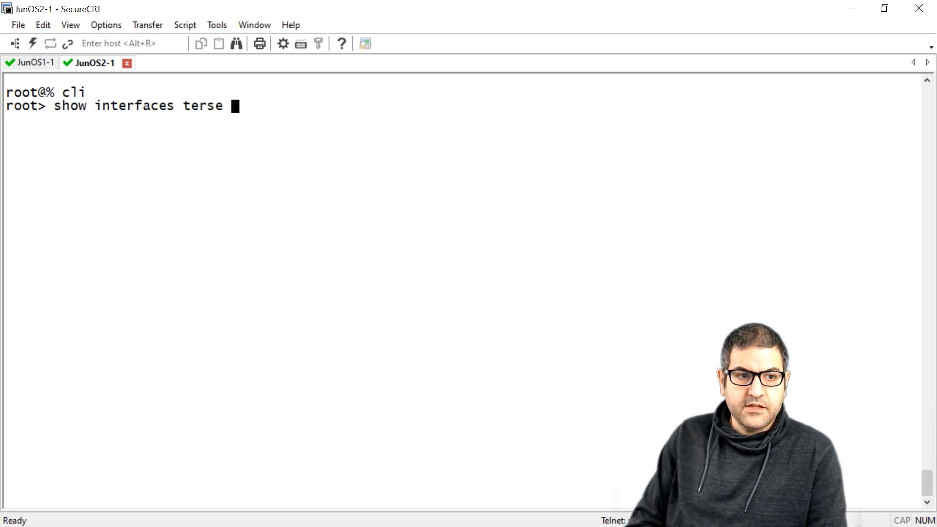
{"action": "key", "text": "Return"}
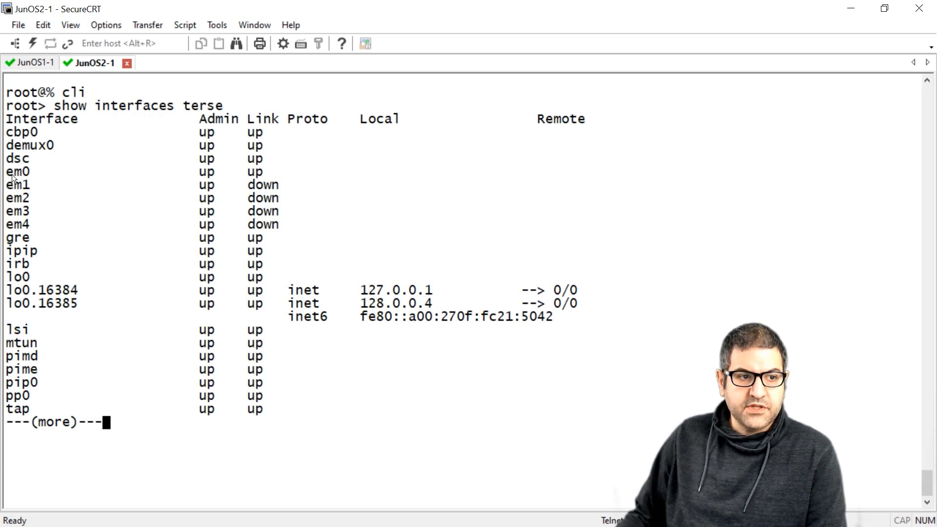
{"action": "left_click_drag", "start_coordinate": [12, 174], "coordinate": [420, 184]}
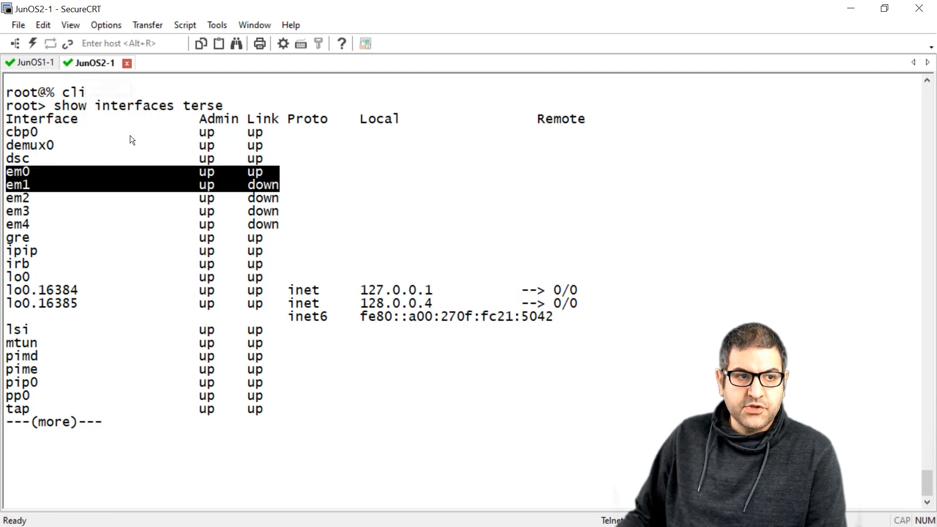
On JunOS1-1, start the Junos CLI, review the interfaces with show interfaces terse, and quit the paged listing
{"action": "left_click", "coordinate": [35, 63]}
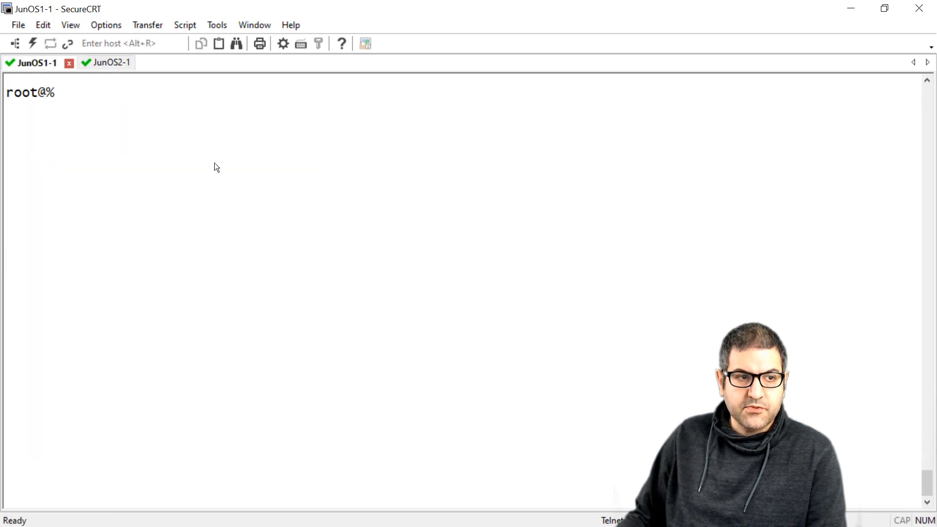
{"action": "type", "text": "cli"}
{"action": "key", "text": "Return"}
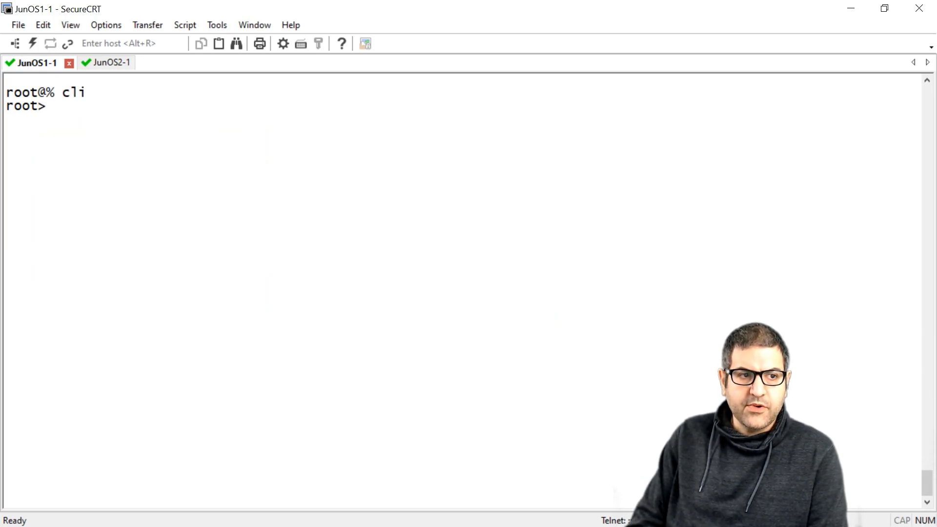
{"action": "type", "text": "show interfaces "}
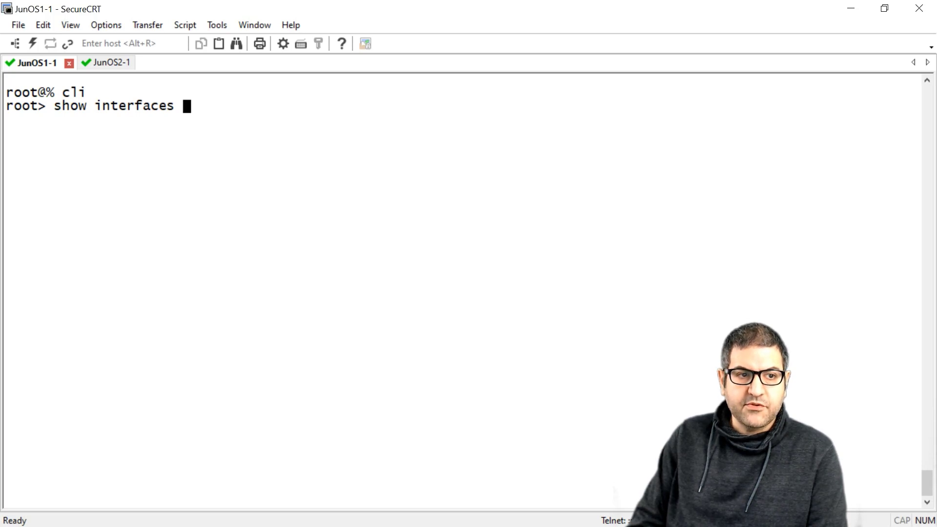
{"action": "type", "text": "terse"}
{"action": "key", "text": "Return"}
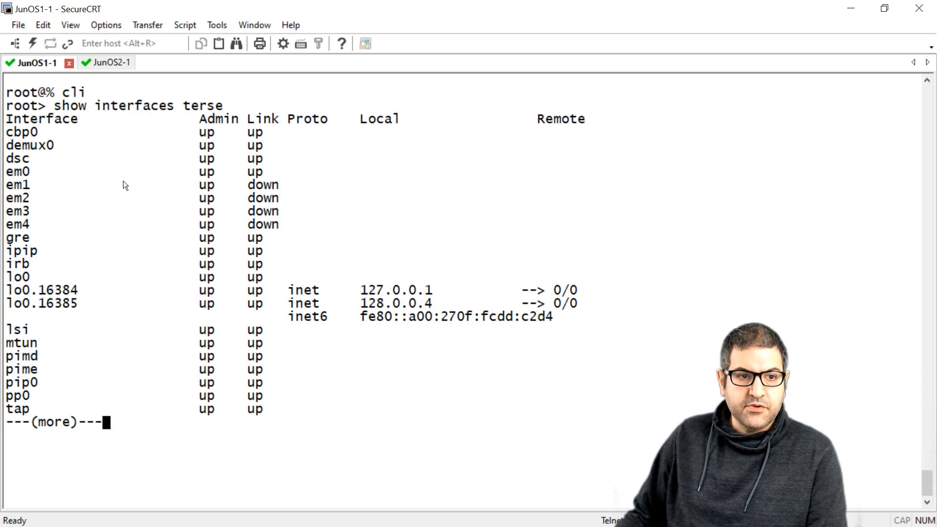
{"action": "left_click_drag", "start_coordinate": [224, 173], "coordinate": [358, 167]}
{"action": "left_click", "coordinate": [389, 173]}
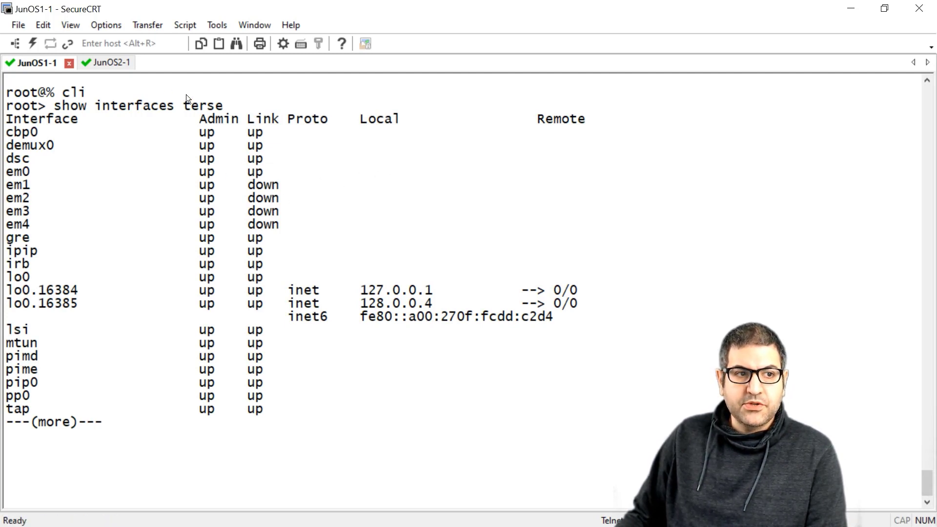
{"action": "key", "text": "q"}
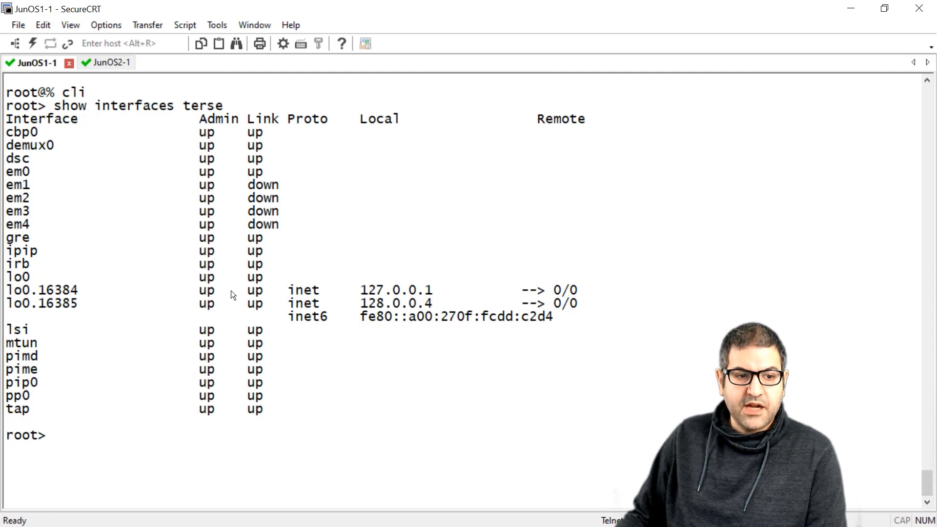
Clear the JunOS1-1 terminal screen and bring up a fresh prompt
{"action": "right_click", "coordinate": [230, 291]}
{"action": "left_click", "coordinate": [306, 462]}
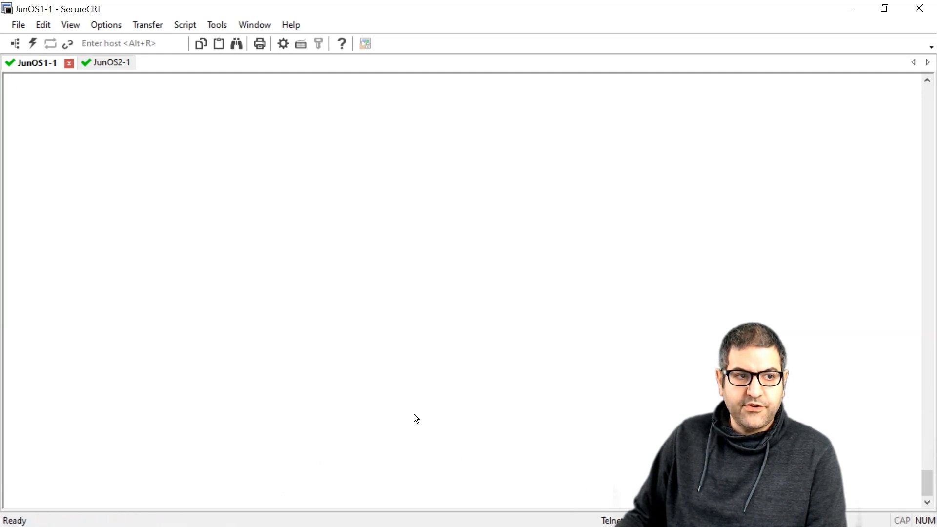
{"action": "key", "text": "Return"}
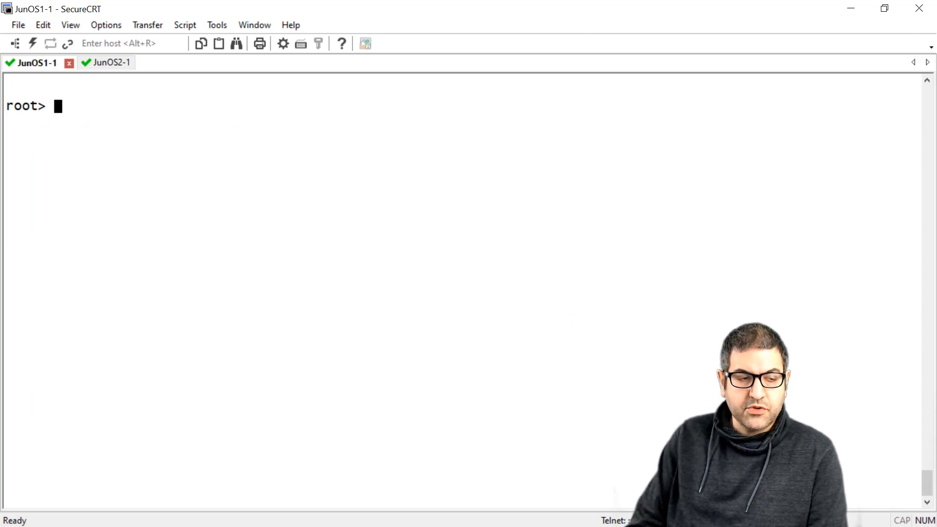
{"action": "type", "text": "configure"}
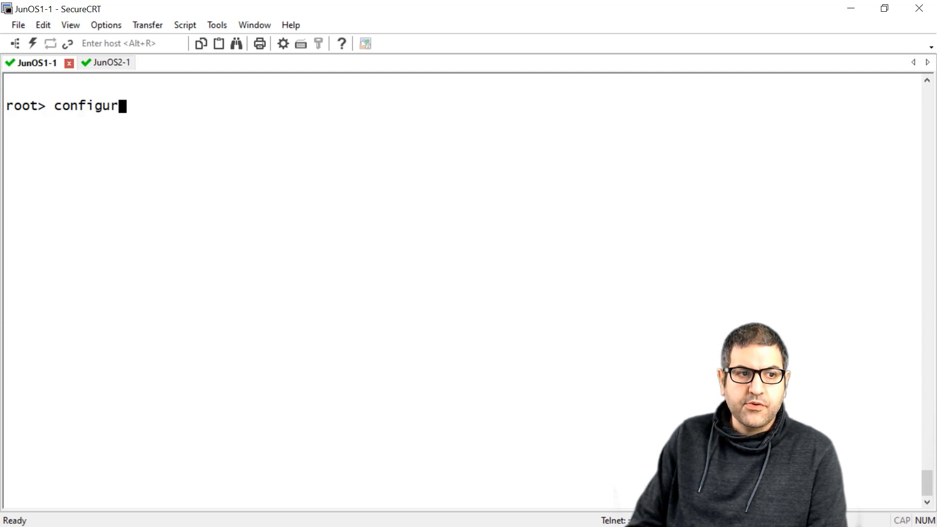
{"action": "key", "text": "BackSpace"}
{"action": "key", "text": "BackSpace"}
{"action": "key", "text": "BackSpace"}
{"action": "key", "text": "BackSpace"}
{"action": "key", "text": "BackSpace"}
{"action": "key", "text": "BackSpace"}
{"action": "key", "text": "BackSpace"}
{"action": "key", "text": "BackSpace"}
Enter configuration mode on JunOS1-1 with the edit command
{"action": "type", "text": "eidt"}
{"action": "key", "text": "BackSpace"}
{"action": "key", "text": "BackSpace"}
{"action": "key", "text": "BackSpace"}
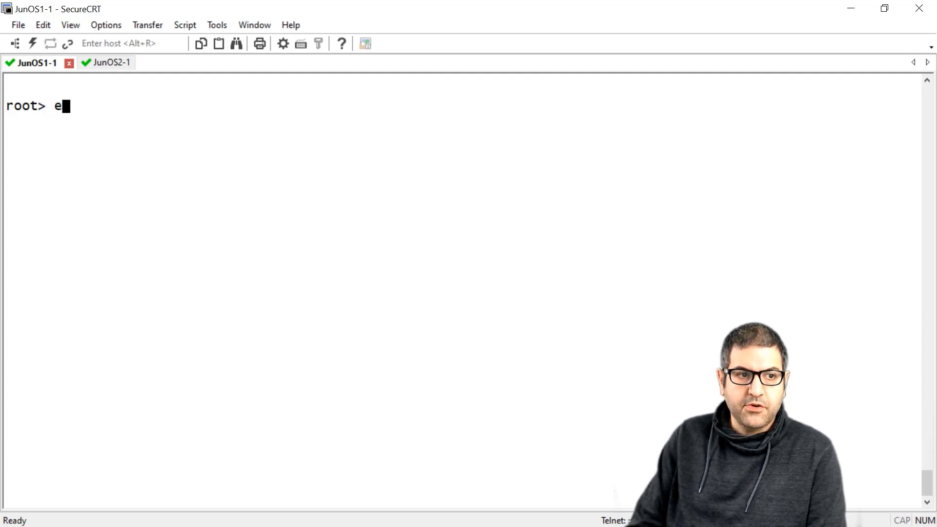
{"action": "type", "text": "dit"}
{"action": "key", "text": "Return"}
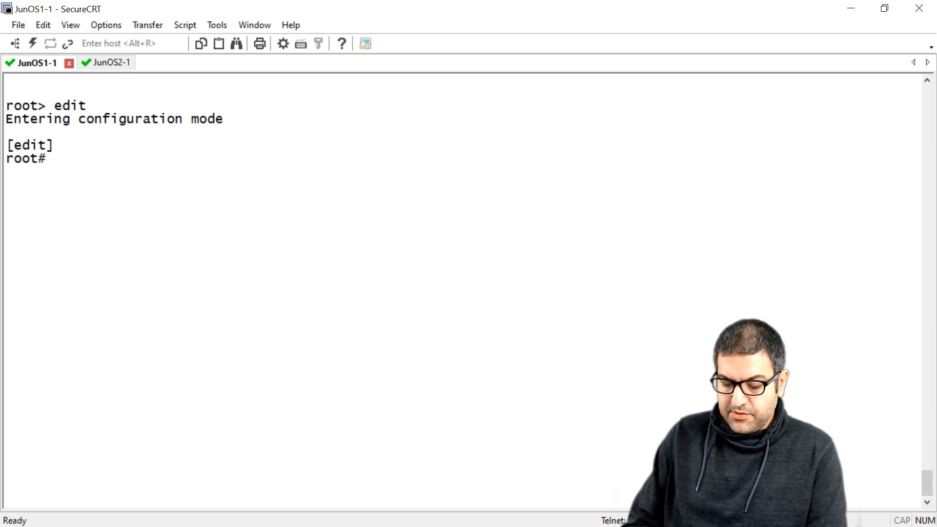
Start the set system root-authentication command on JunOS1-1 and list its possible completions
{"action": "type", "text": "set system "}
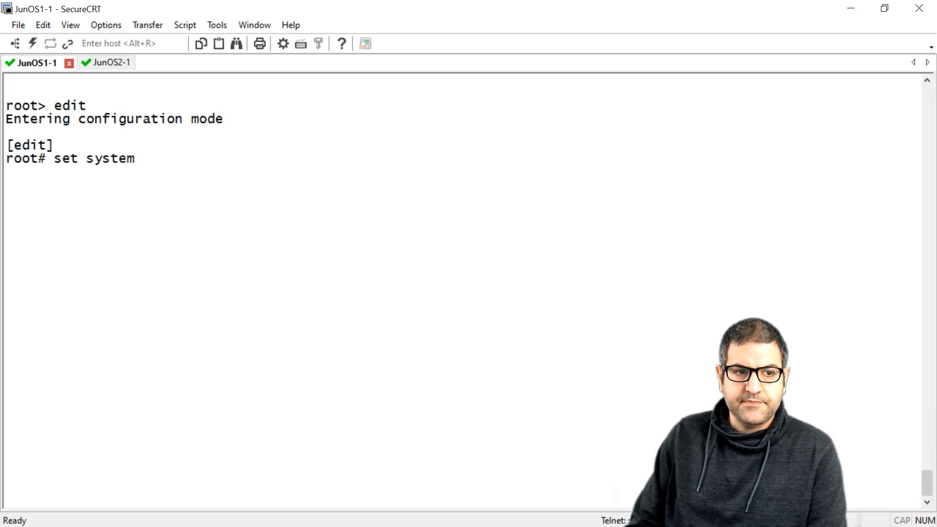
{"action": "type", "text": "rp"}
{"action": "key", "text": "Return"}
{"action": "key", "text": "BackSpace"}
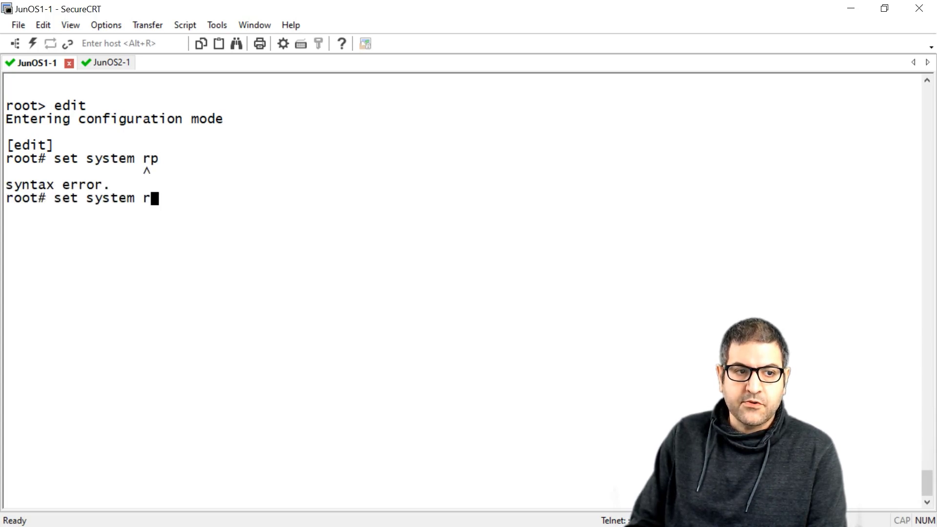
{"action": "type", "text": "o"}
{"action": "key", "text": "Tab"}
{"action": "type", "text": "?"}
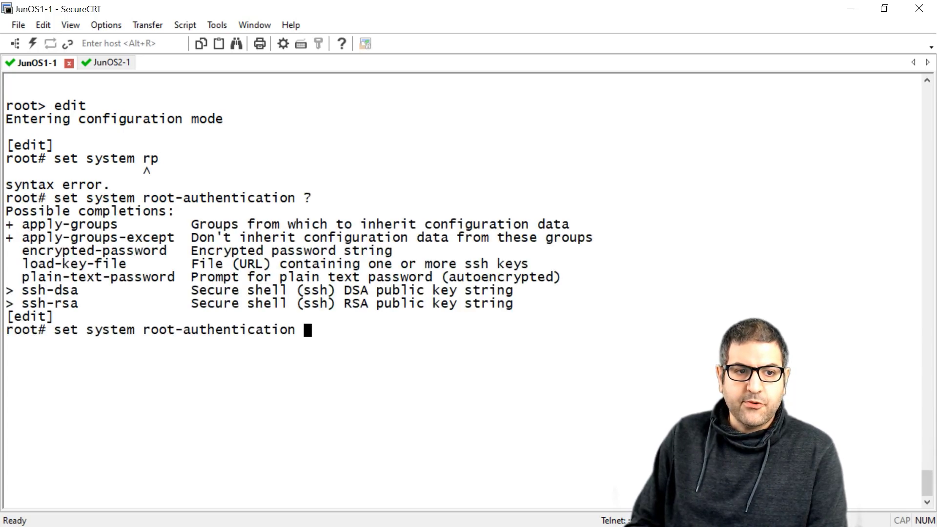
Set the root password with the plain-text-password option, entering the new password twice, and commit the configuration
{"action": "type", "text": "plan"}
{"action": "key", "text": "space"}
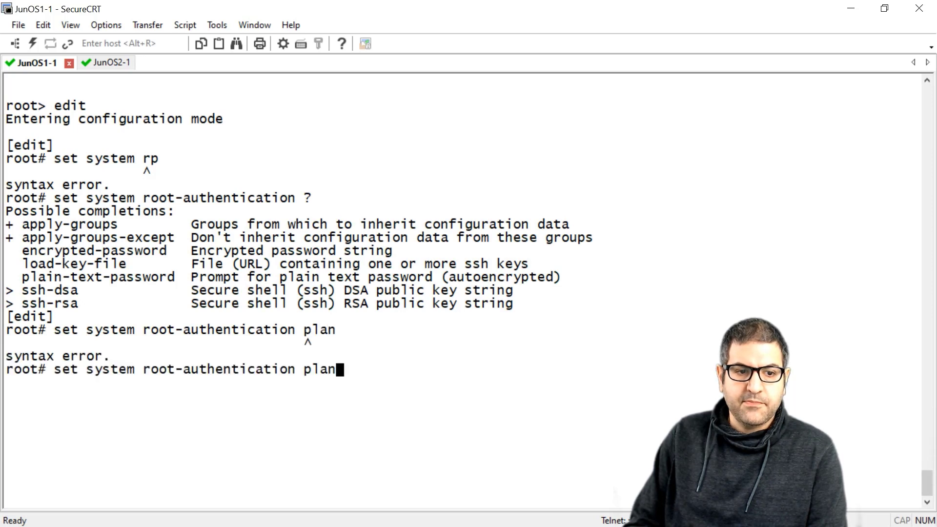
{"action": "key", "text": "BackSpace"}
{"action": "key", "text": "BackSpace"}
{"action": "type", "text": "a"}
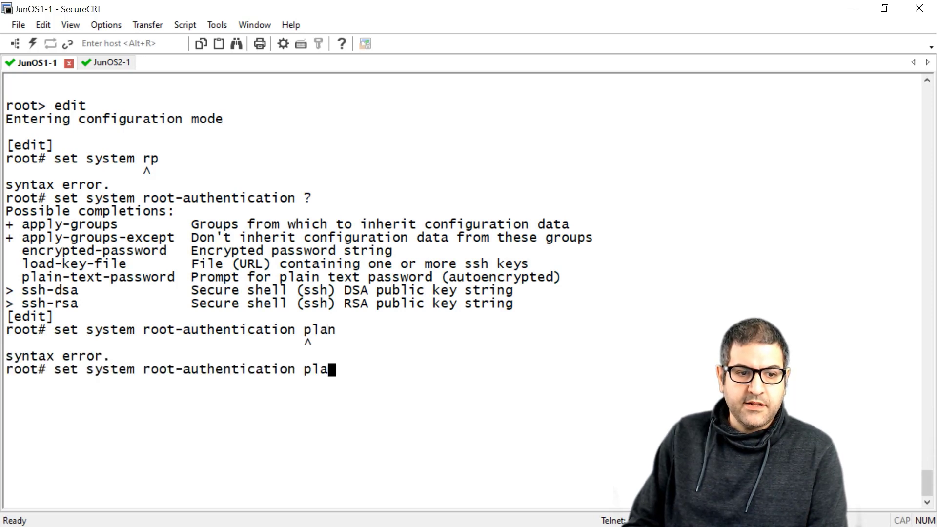
{"action": "type", "text": "i"}
{"action": "key", "text": "space"}
{"action": "key", "text": "Return"}
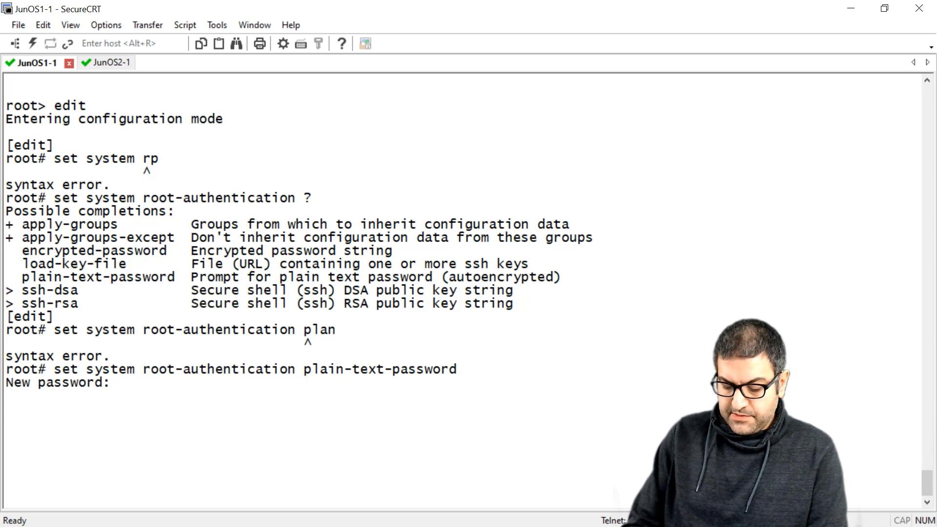
{"action": "key", "text": "Return"}
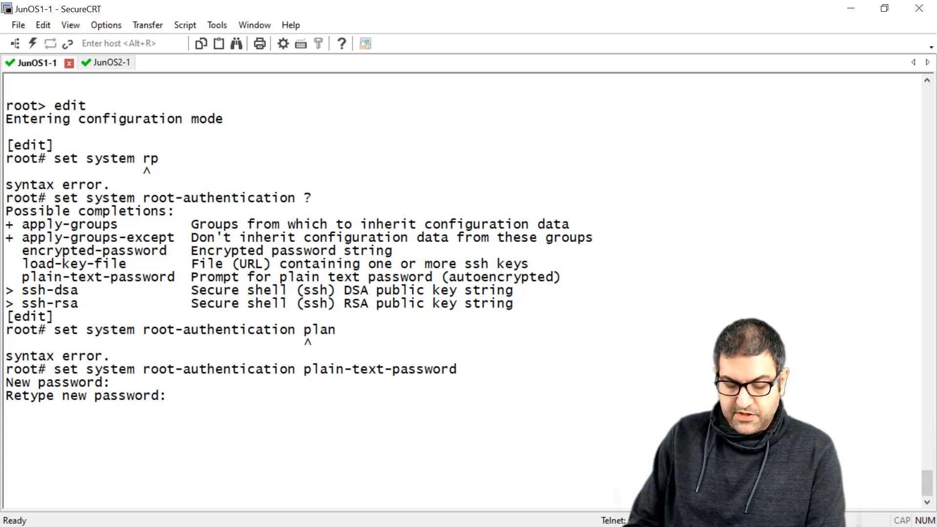
{"action": "key", "text": "Return"}
{"action": "type", "text": "commit"}
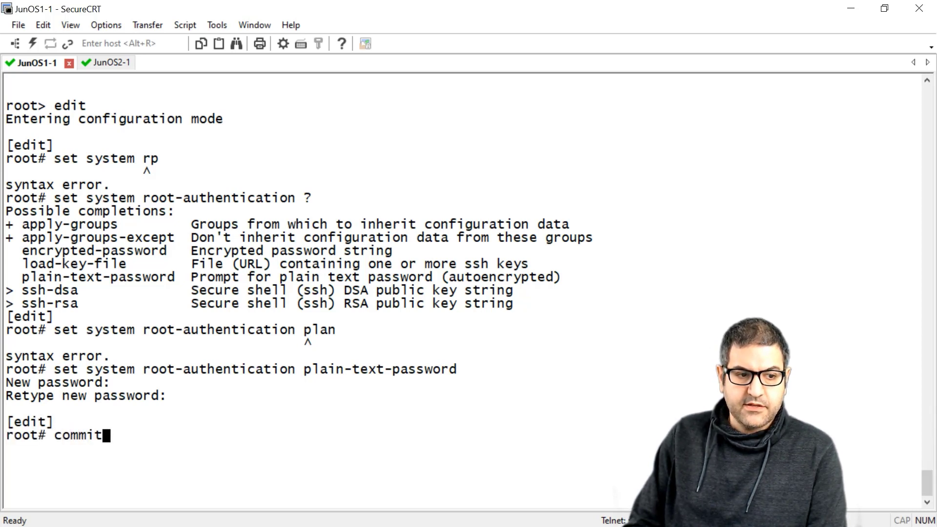
{"action": "key", "text": "Return"}
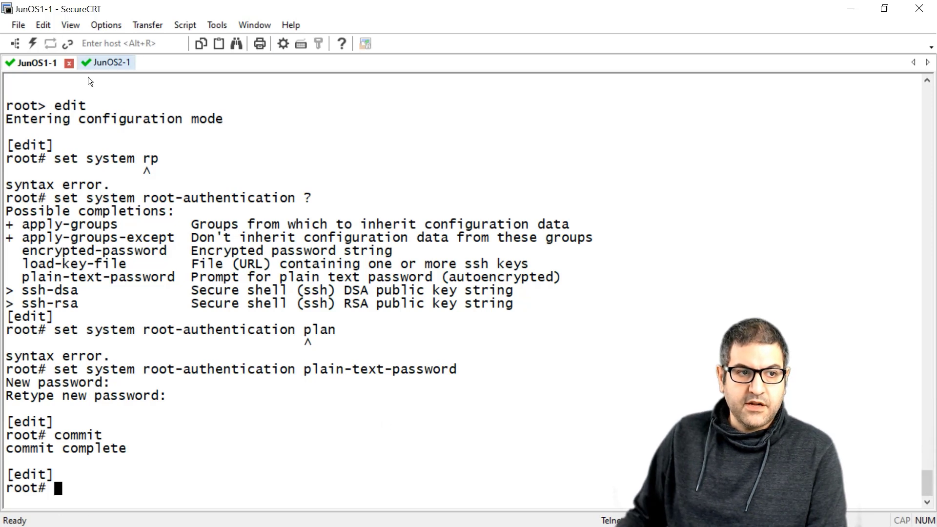
On JunOS2-1, quit and clear the interface listing, and enter configuration mode with the configure command
{"action": "left_click", "coordinate": [107, 68]}
{"action": "left_click", "coordinate": [287, 376]}
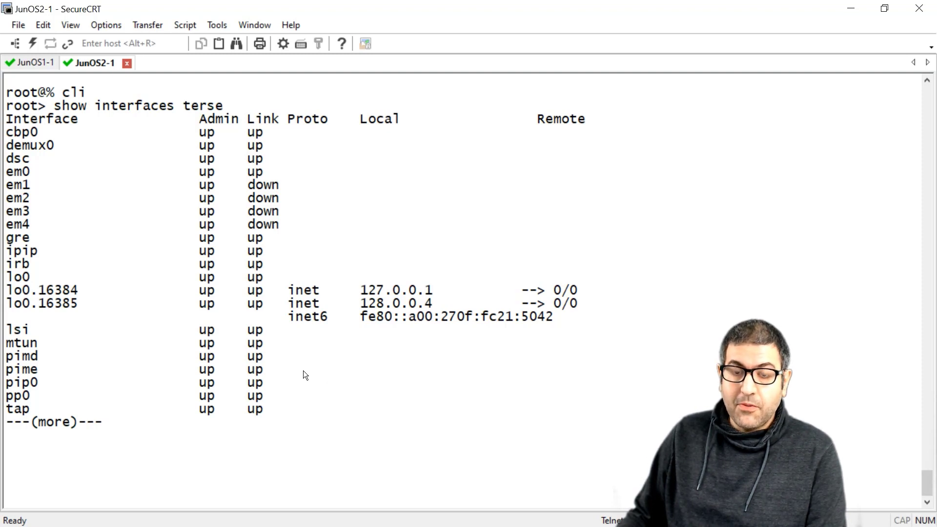
{"action": "key", "text": "q"}
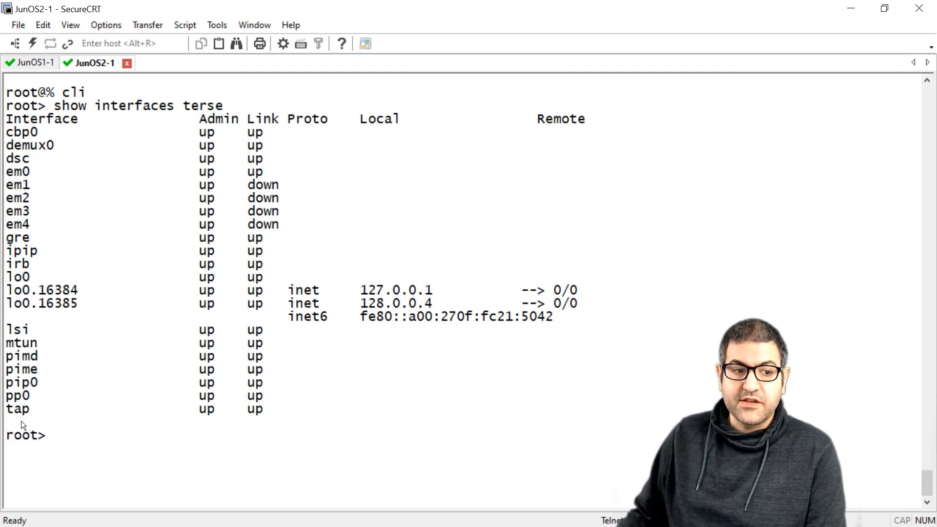
{"action": "right_click", "coordinate": [138, 377]}
{"action": "left_click", "coordinate": [196, 347]}
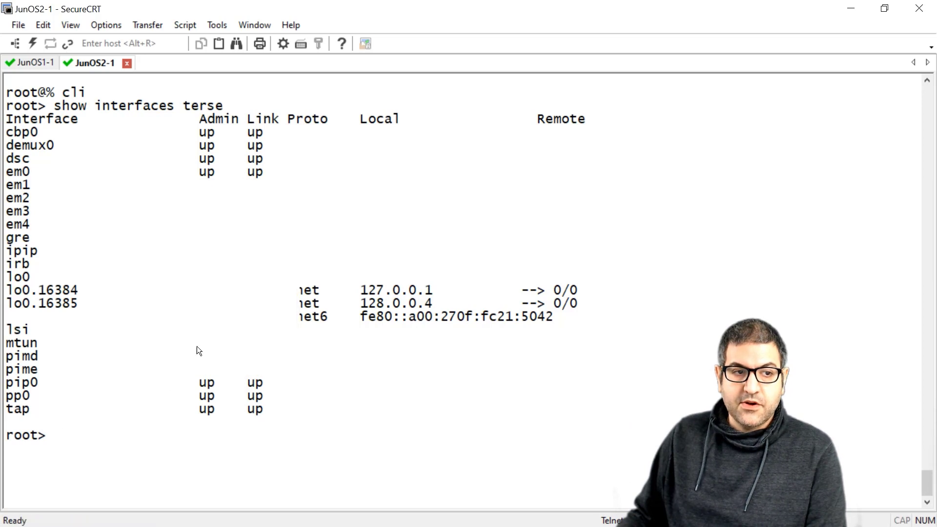
{"action": "key", "text": "Return"}
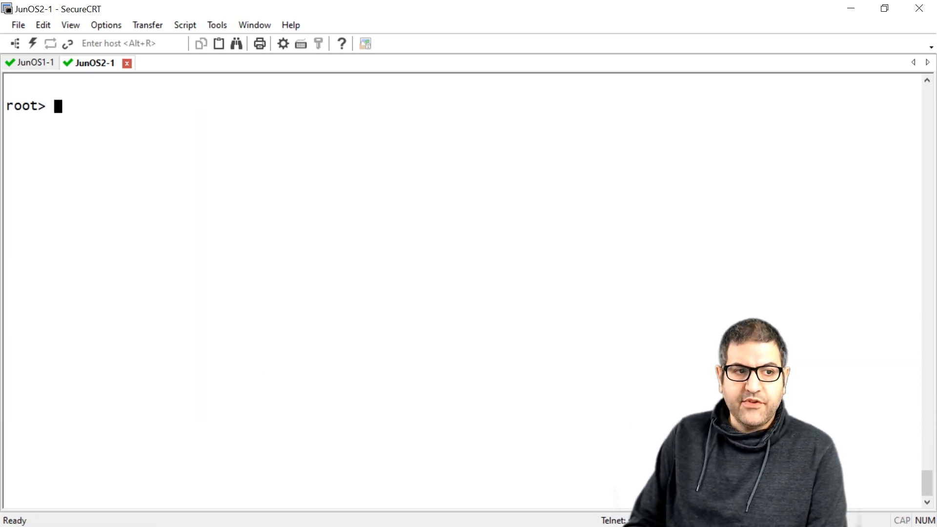
{"action": "type", "text": "configure"}
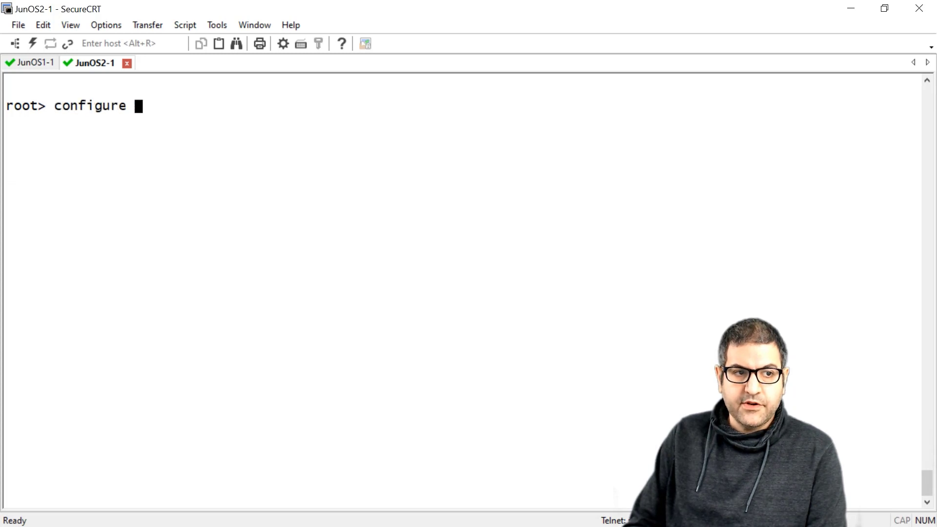
{"action": "key", "text": "Return"}
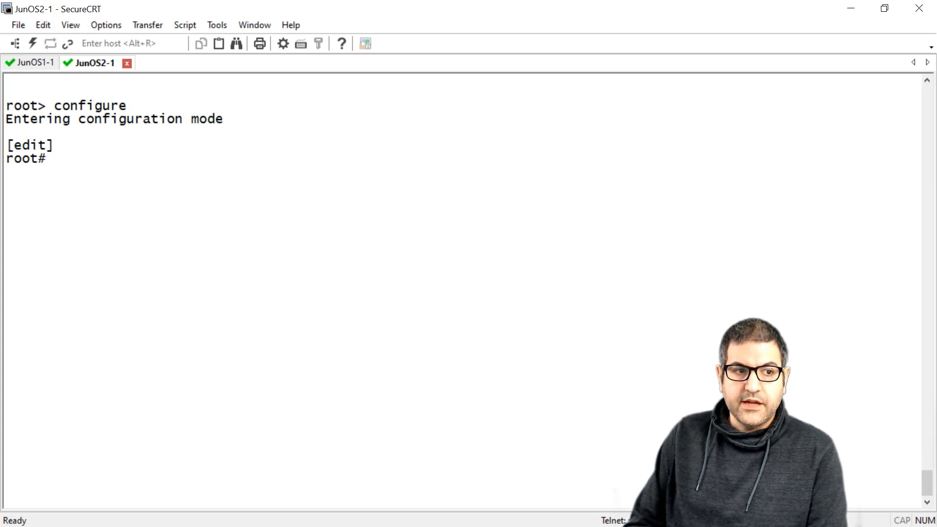
Set the root password on JunOS2-1 with set system root-authentication plain-text-password, entering the new password twice, and commit the configuration
{"action": "type", "text": "set system"}
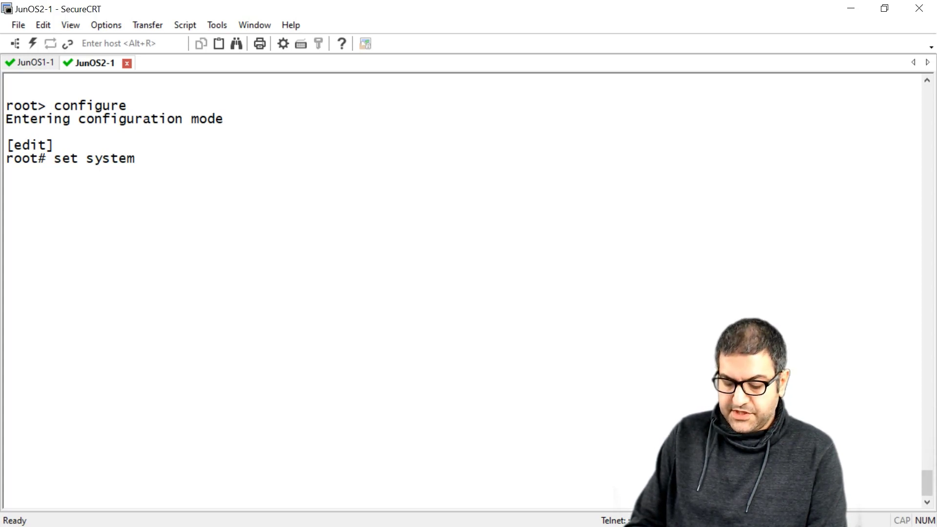
{"action": "type", "text": "root-authentication "}
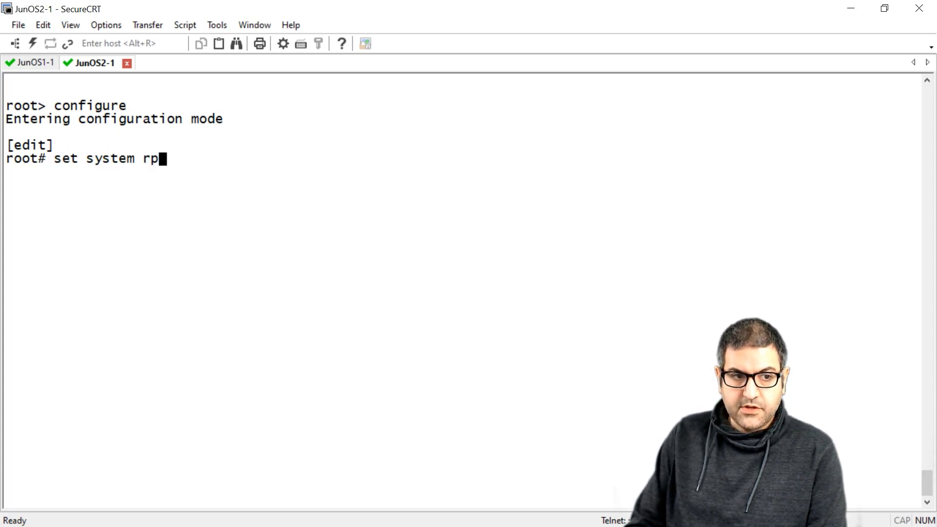
{"action": "type", "text": "plain-text-password"}
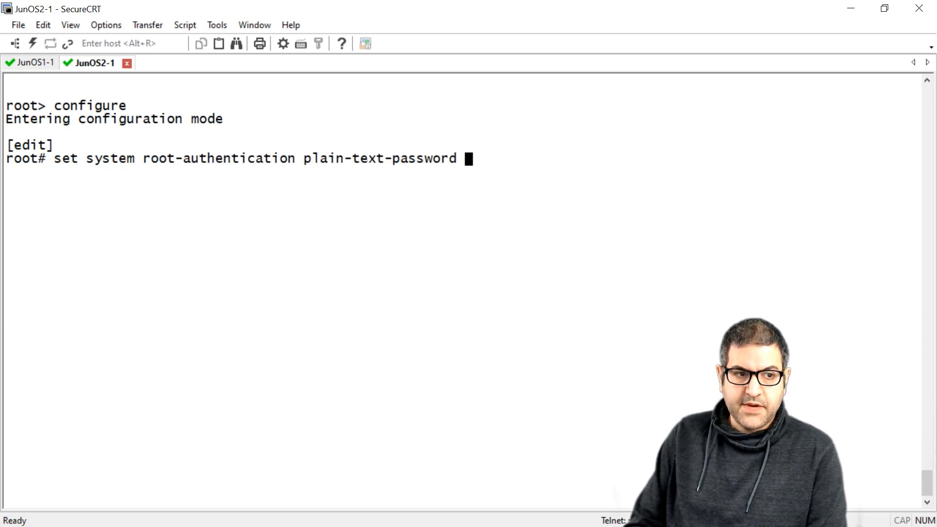
{"action": "key", "text": "Return"}
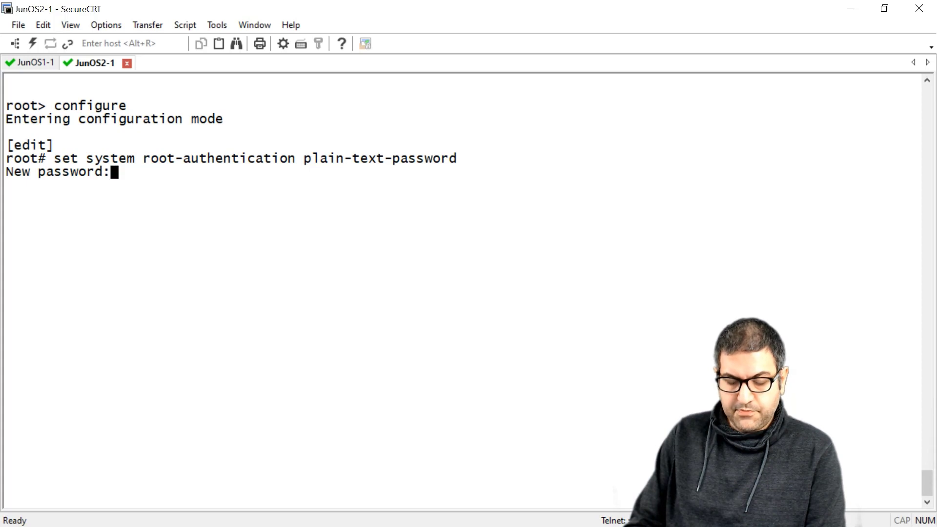
{"action": "key", "text": "Return"}
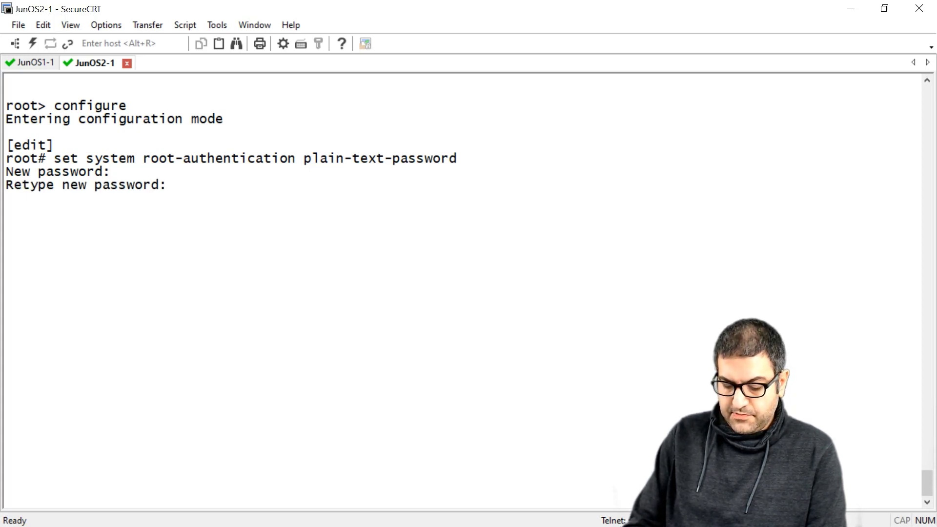
{"action": "key", "text": "Return"}
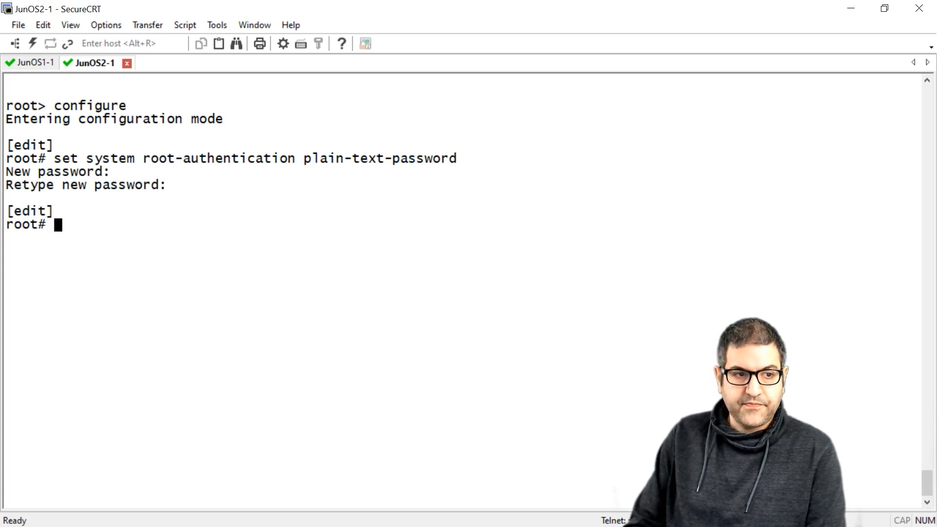
{"action": "type", "text": "commit"}
{"action": "key", "text": "Return"}
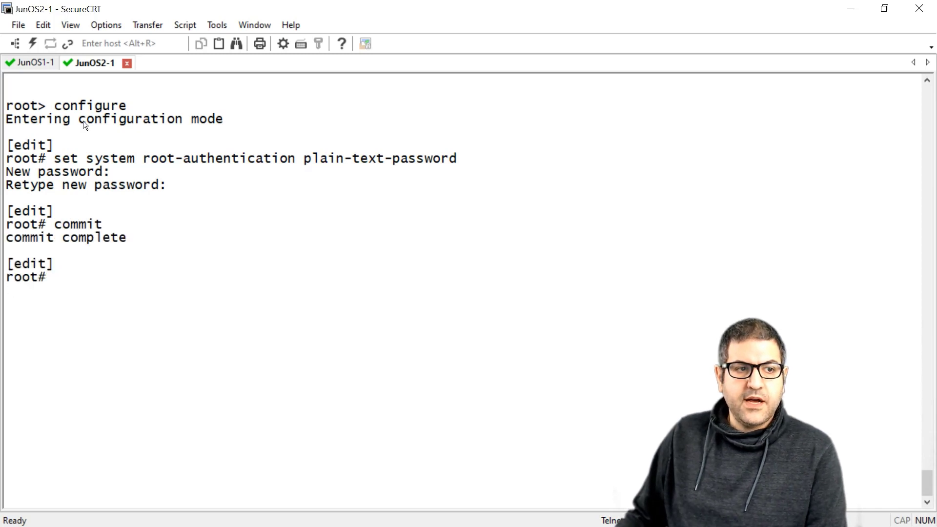
Switch to the JunOS1-1 session and clear its terminal screen to get a fresh configuration prompt
{"action": "left_click", "coordinate": [45, 61]}
{"action": "right_click", "coordinate": [223, 244]}
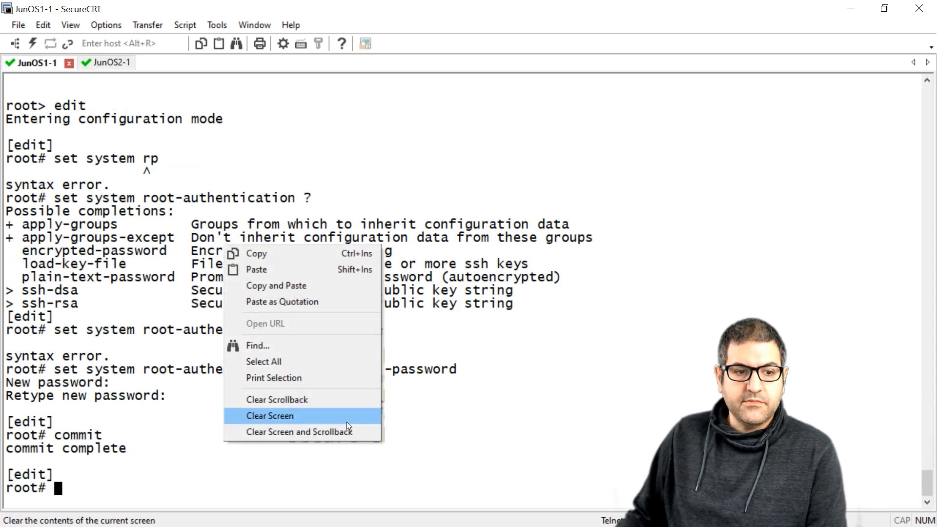
{"action": "left_click", "coordinate": [339, 415]}
{"action": "key", "text": "Return"}
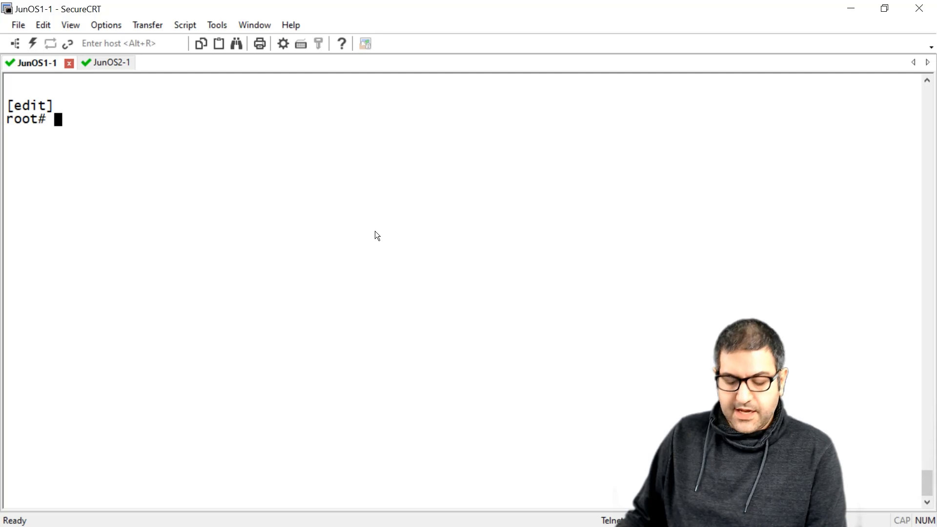
List the possible completions of edit interfaces and enter the em0 interface's configuration level
{"action": "type", "text": "e"}
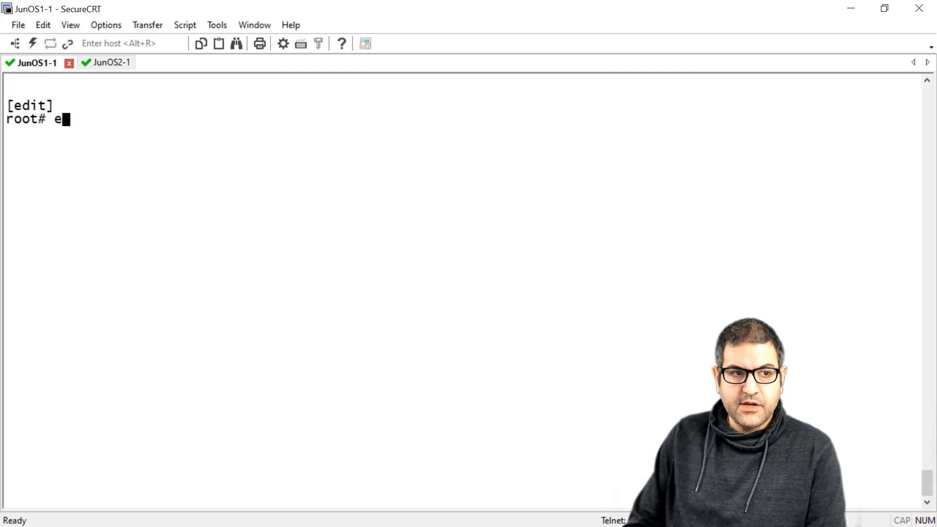
{"action": "type", "text": "dit"}
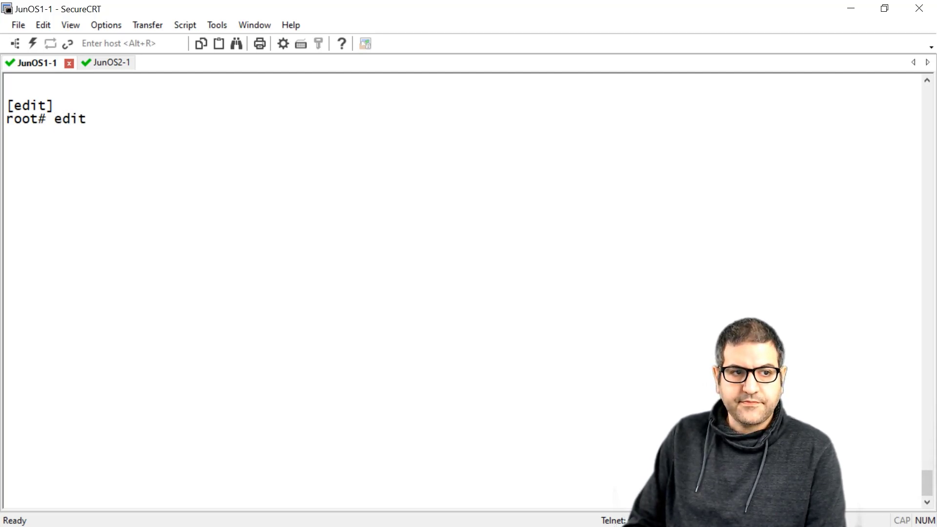
{"action": "type", "text": " inte"}
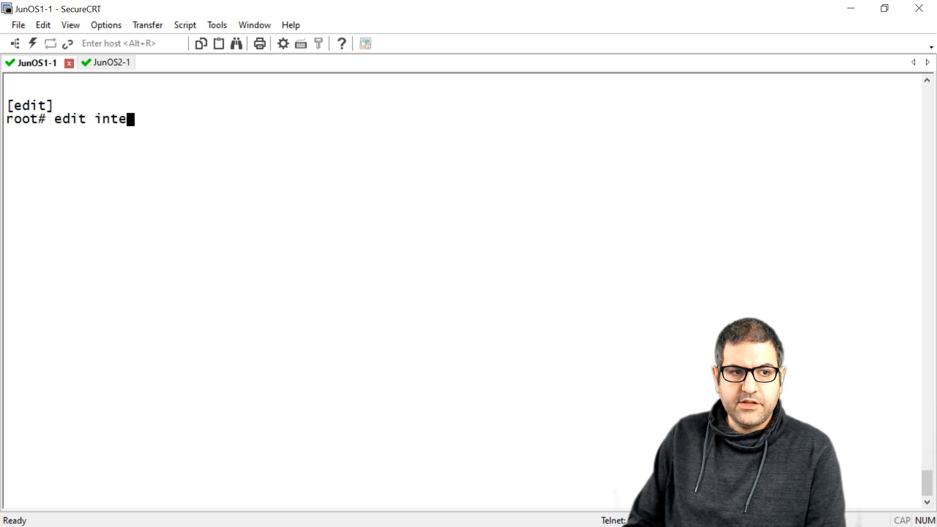
{"action": "type", "text": "rfaces "}
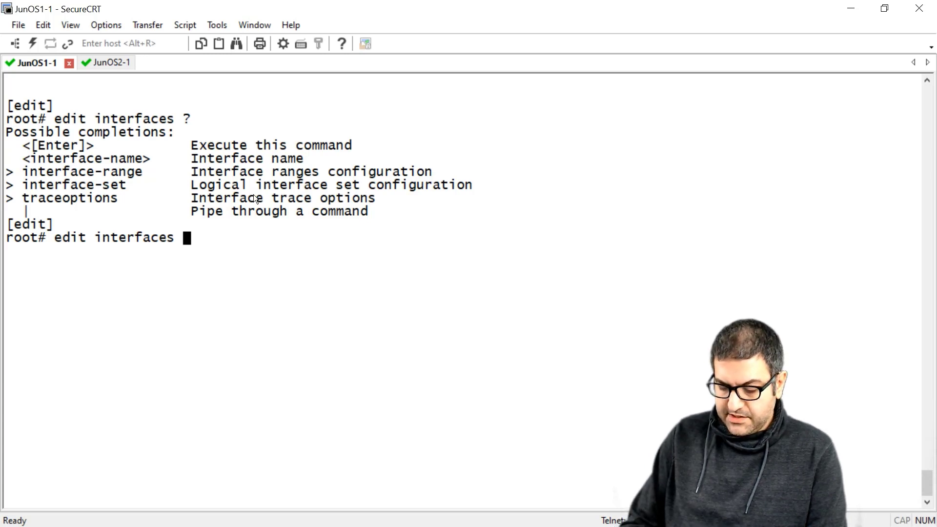
{"action": "type", "text": "?em0"}
{"action": "key", "text": "Return"}
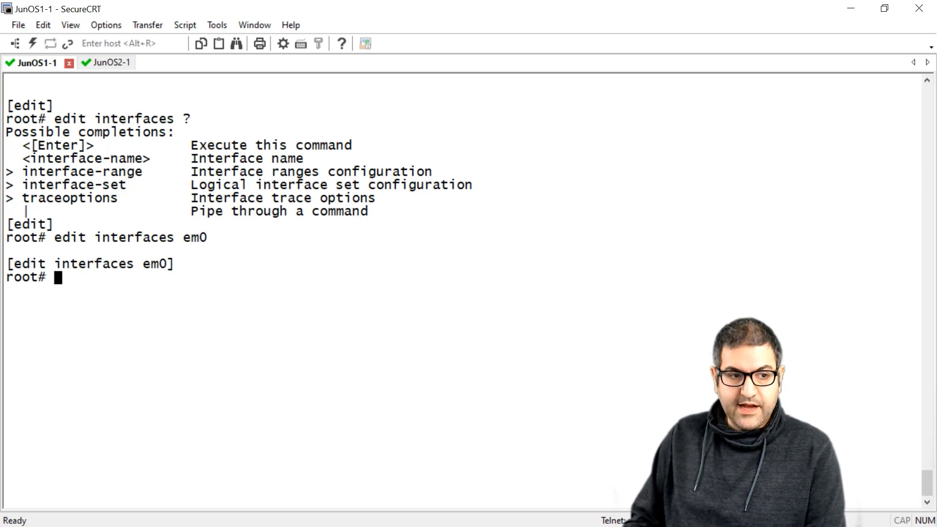
List the commands available under em0, check the completions of edit unit, and enter logical unit 0
{"action": "type", "text": "?"}
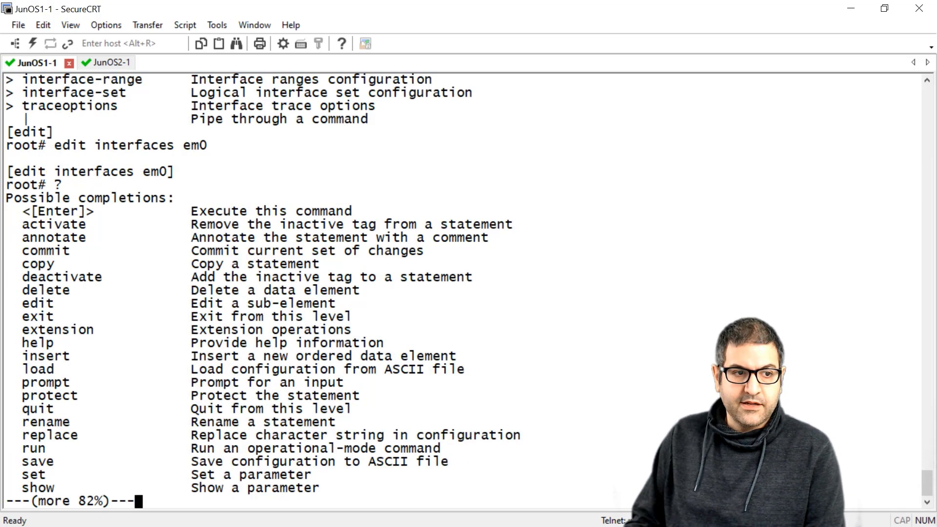
{"action": "key", "text": "space"}
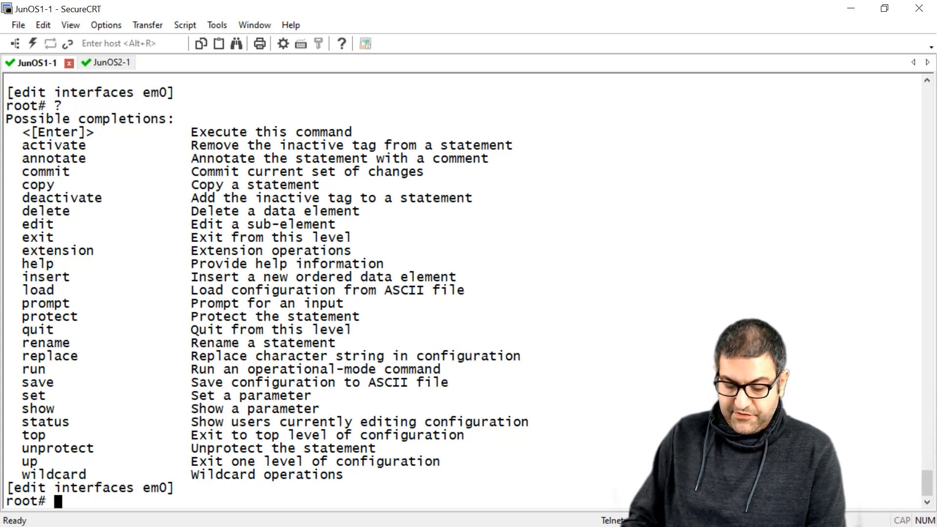
{"action": "type", "text": "edit unit "}
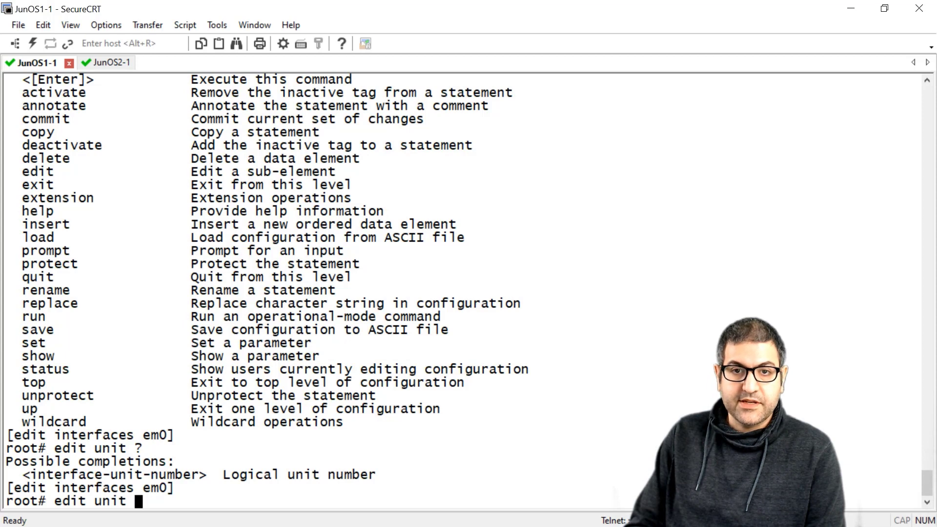
{"action": "type", "text": "?0"}
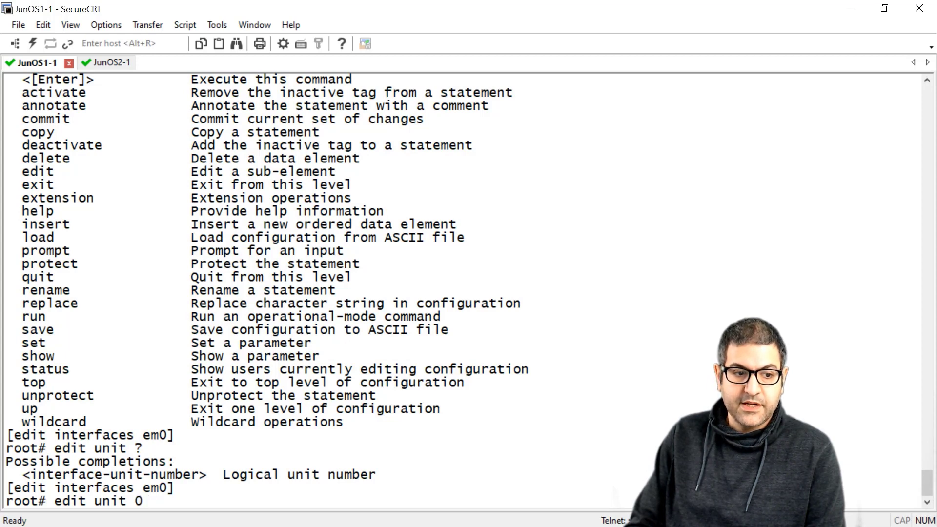
{"action": "key", "text": "Return"}
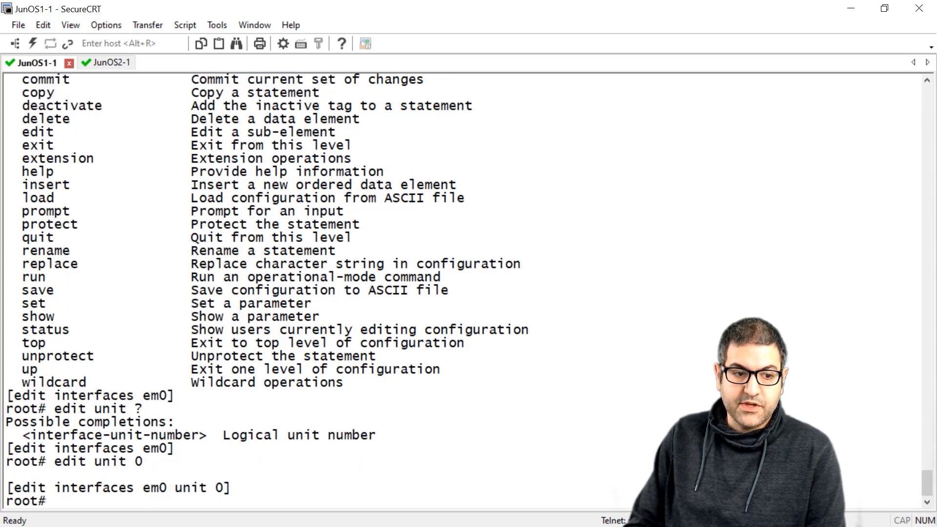
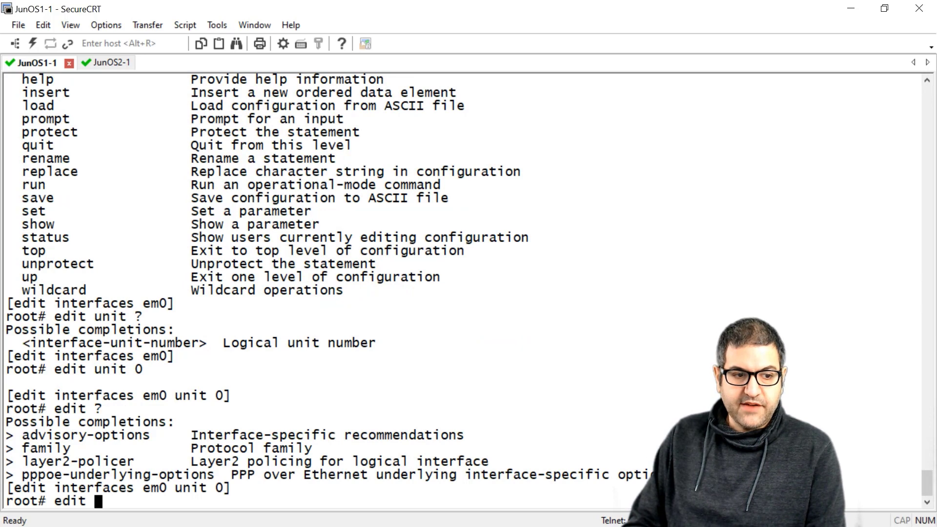
List the protocol families for em0 unit 0 and the inet options, and enter the level with edit family inet
{"action": "type", "text": "fami"}
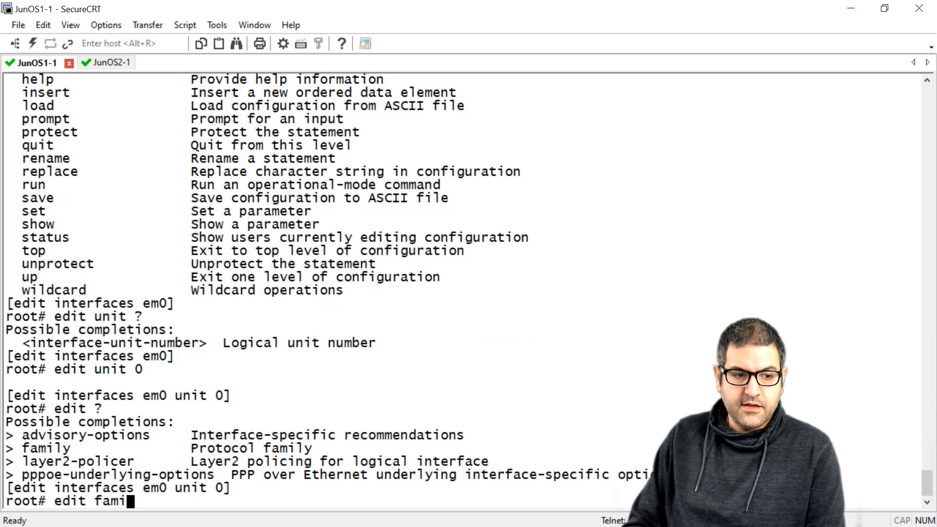
{"action": "key", "text": "Tab"}
{"action": "type", "text": "?"}
{"action": "key", "text": "Return"}
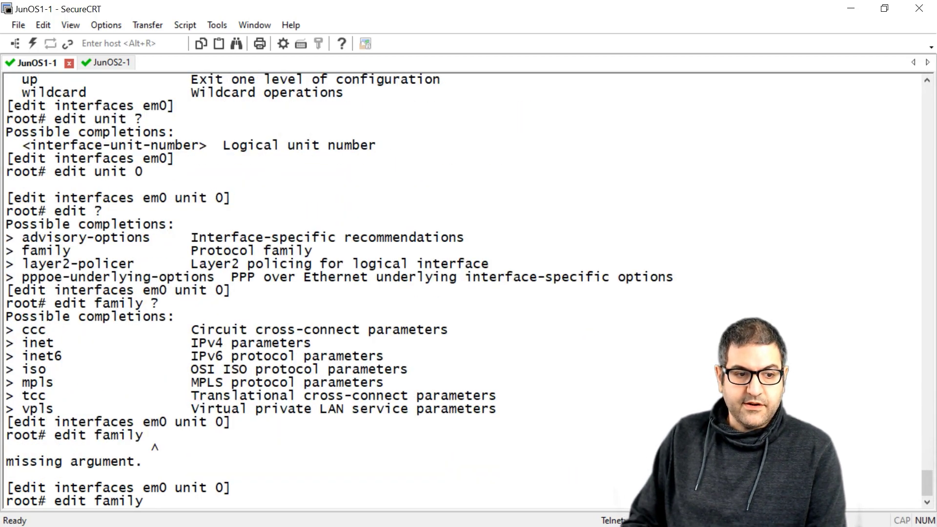
{"action": "type", "text": "?"}
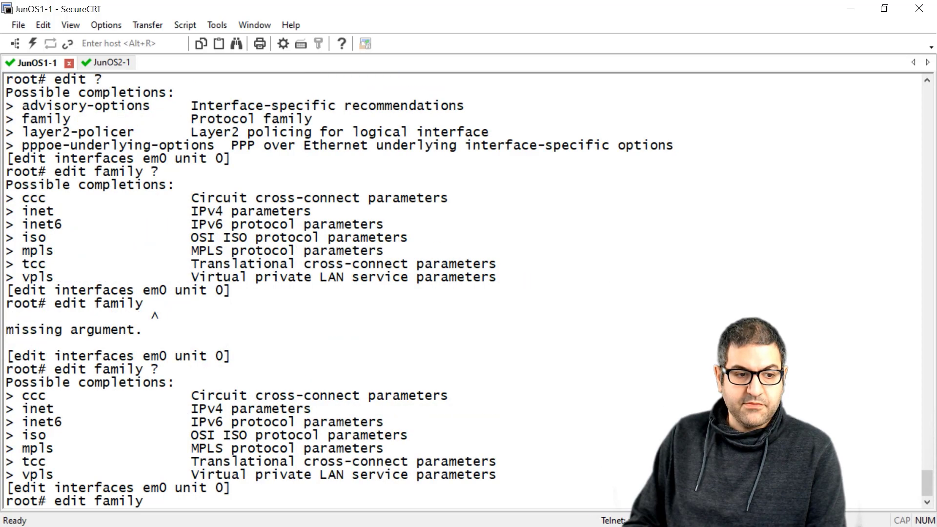
{"action": "type", "text": "inet"}
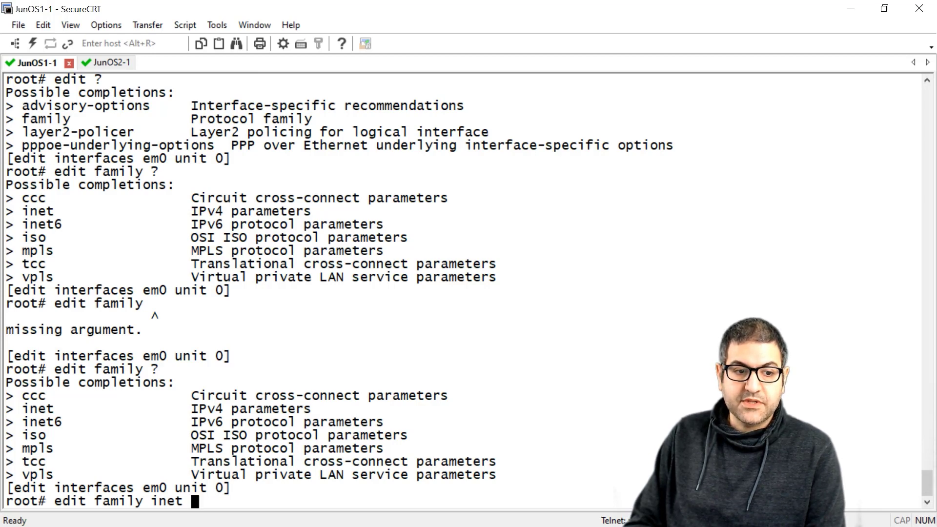
{"action": "type", "text": "?"}
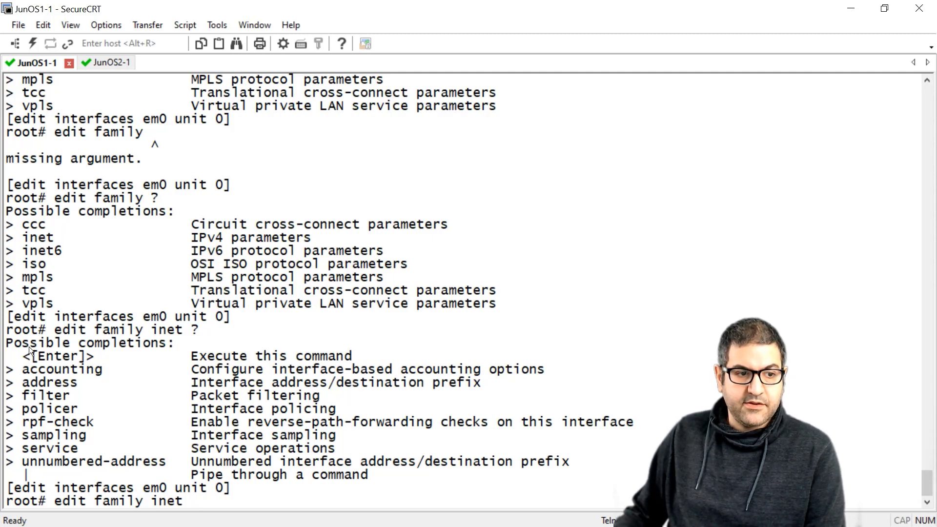
{"action": "left_click_drag", "start_coordinate": [29, 347], "coordinate": [78, 362]}
{"action": "left_click", "coordinate": [243, 498]}
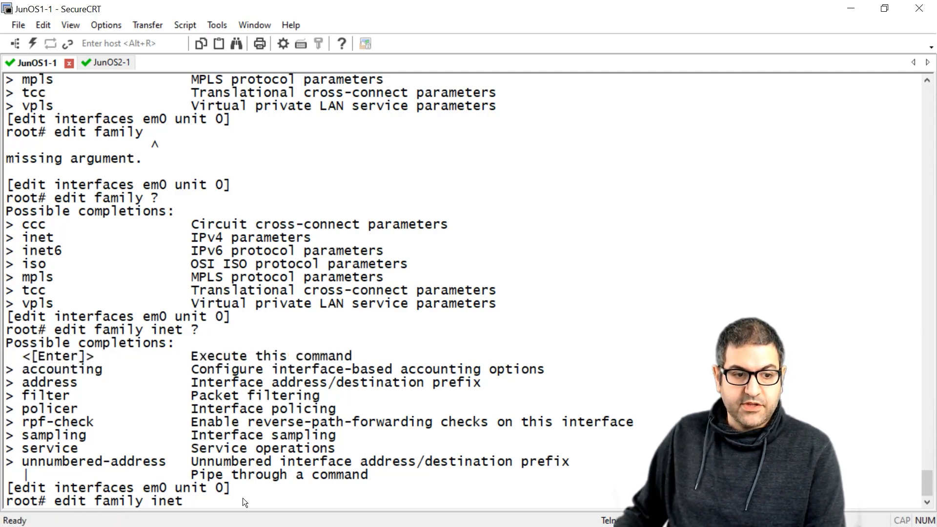
{"action": "key", "text": "Return"}
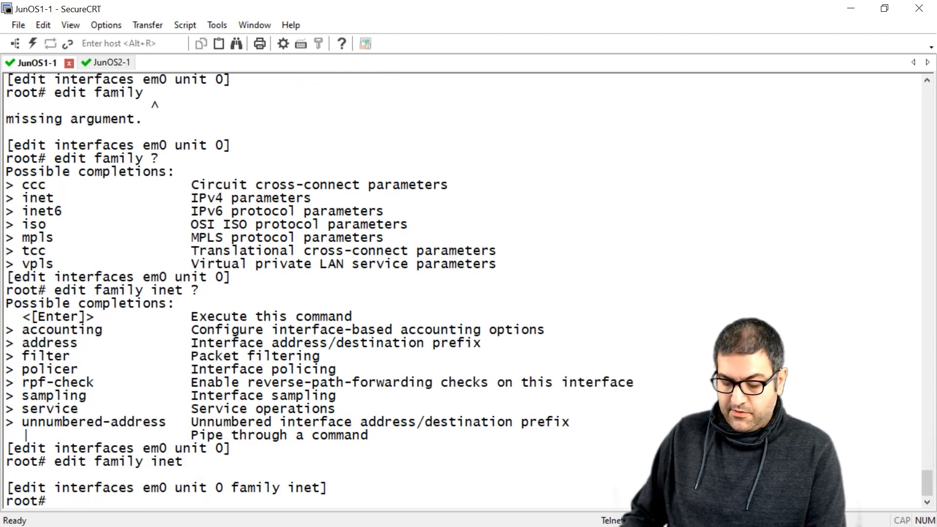
Review the completions of set and set address, and assign the address 192.168.12.1/24 to em0 unit 0 family inet
{"action": "type", "text": "s"}
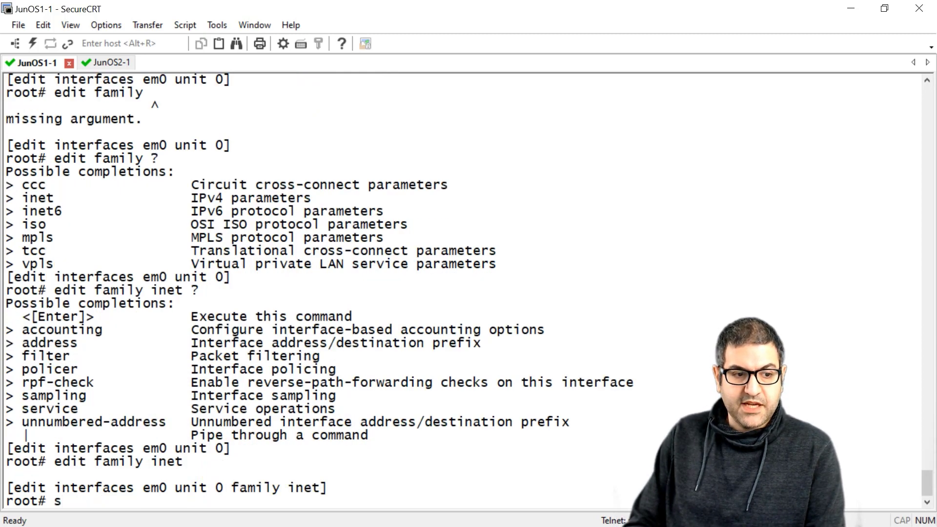
{"action": "type", "text": "et ?"}
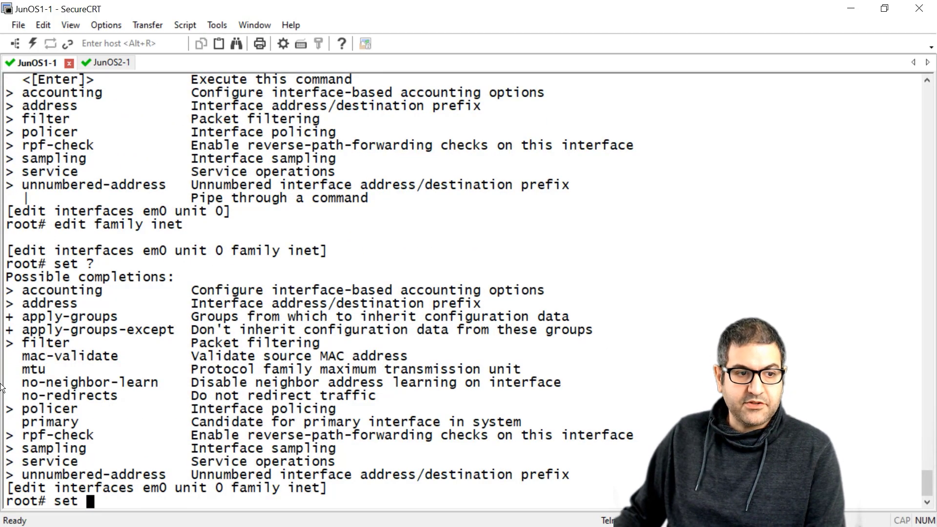
{"action": "left_click_drag", "start_coordinate": [22, 307], "coordinate": [78, 308]}
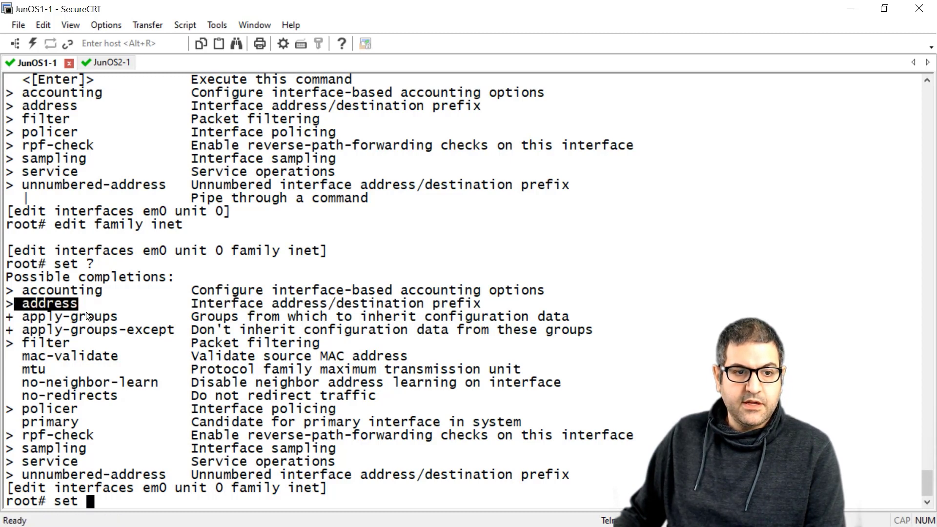
{"action": "left_click", "coordinate": [86, 311]}
{"action": "type", "text": "address ?"}
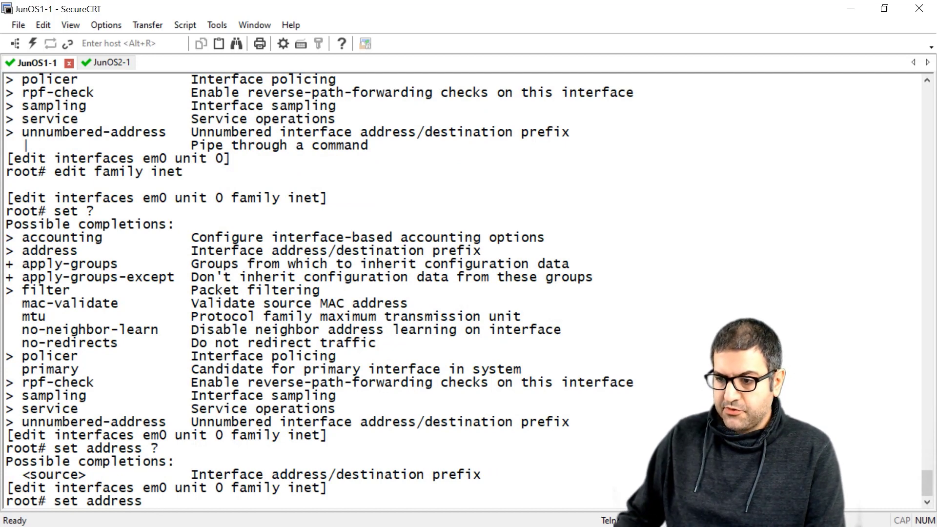
{"action": "type", "text": "192.168.12."}
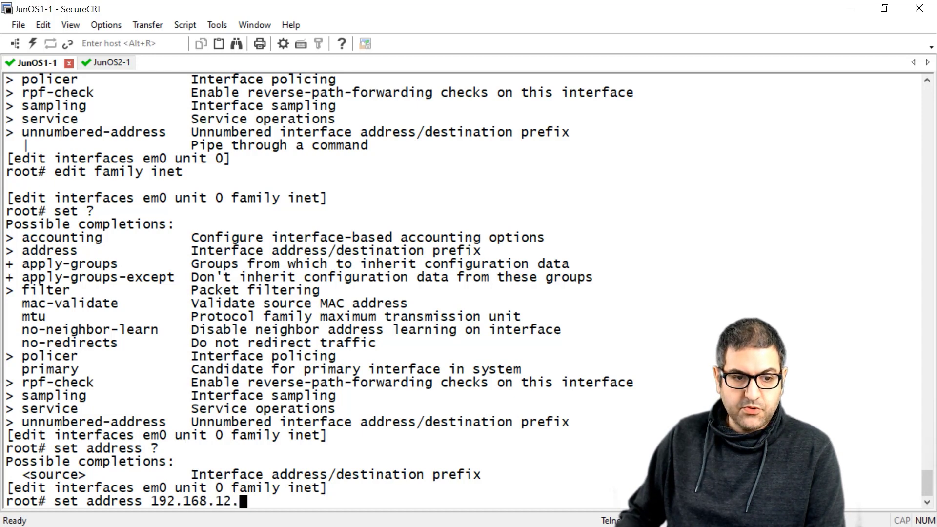
{"action": "type", "text": "1/"}
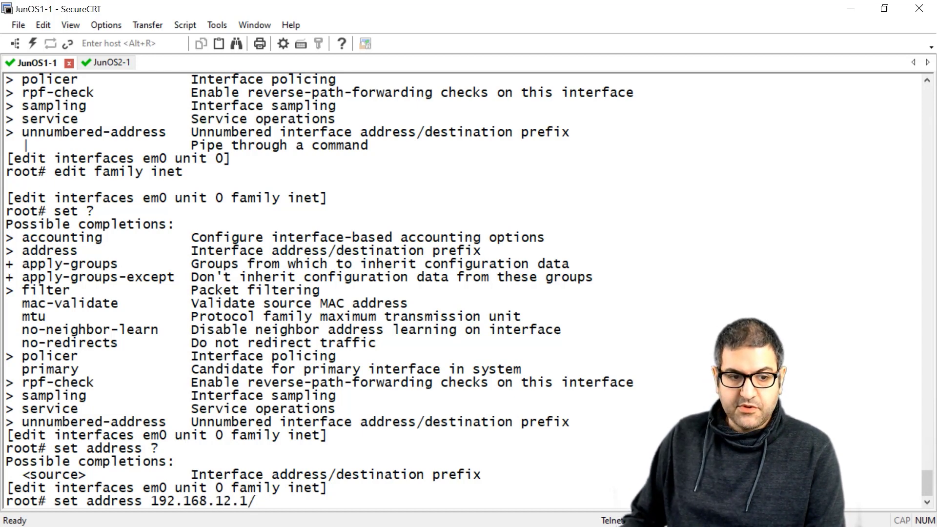
{"action": "type", "text": "24"}
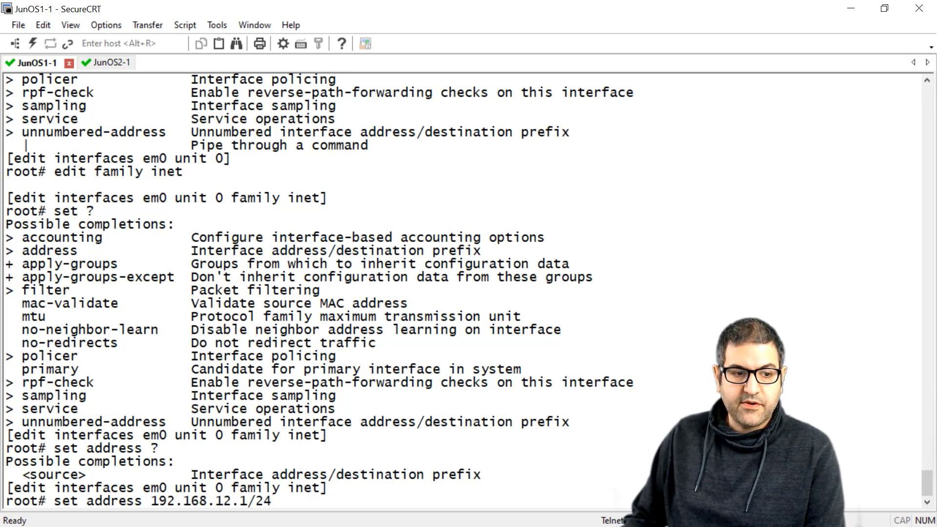
{"action": "key", "text": "Return"}
Show the address configured under em0 unit 0 family inet on JunOS1-1 and commit the configuration
{"action": "type", "text": "show"}
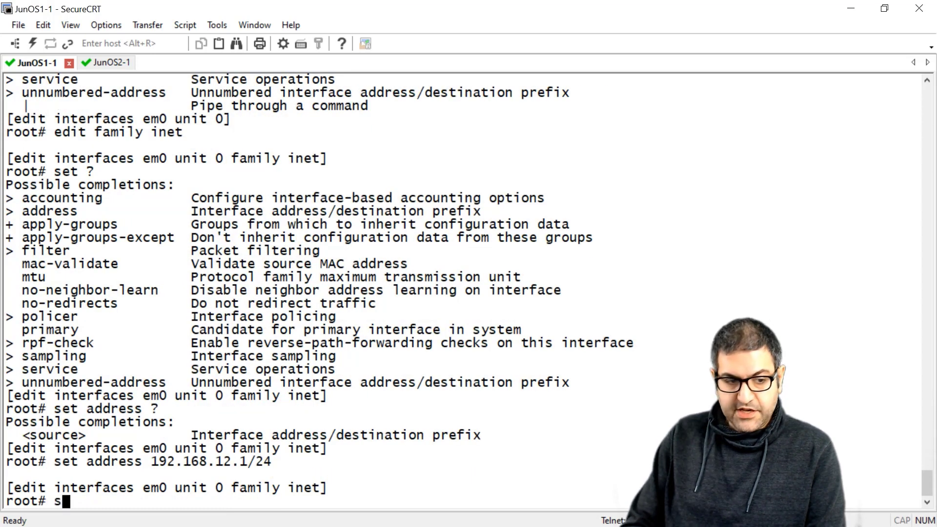
{"action": "key", "text": "Return"}
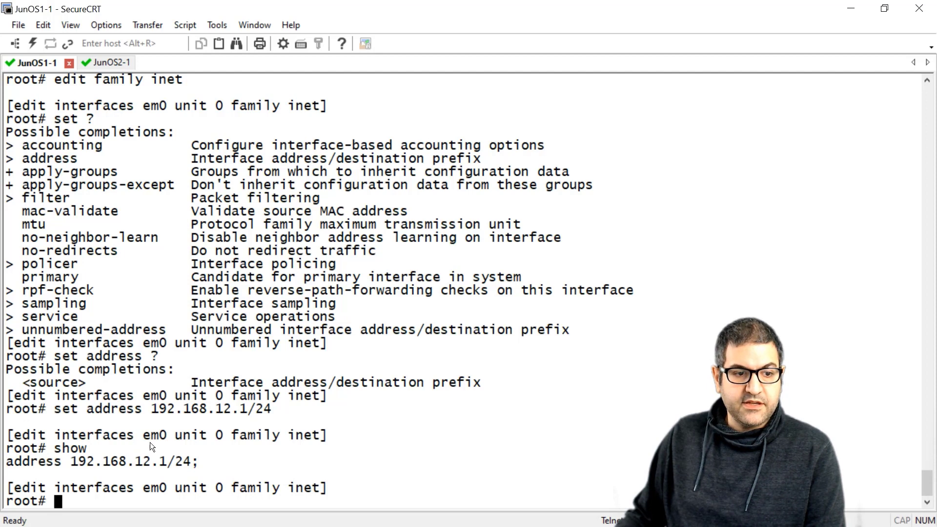
{"action": "left_click", "coordinate": [90, 467]}
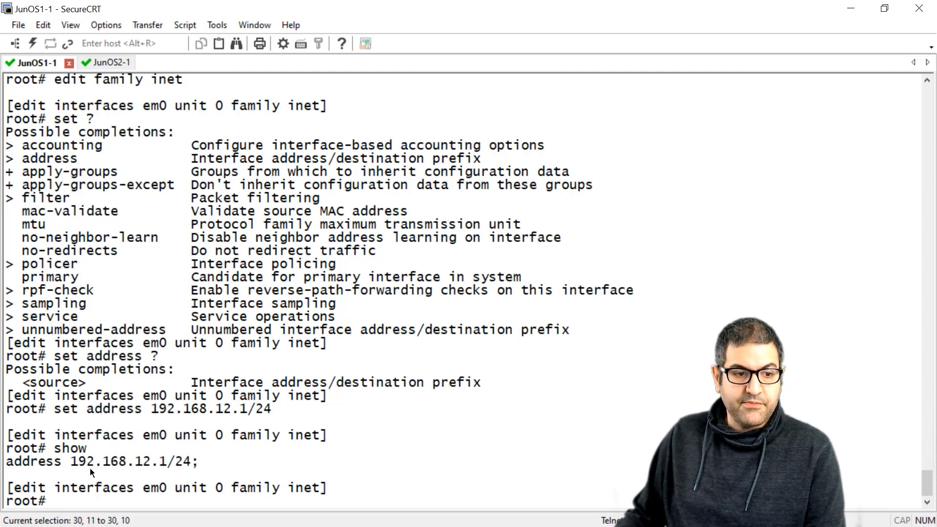
{"action": "left_click_drag", "start_coordinate": [90, 468], "coordinate": [169, 463]}
{"action": "left_click", "coordinate": [166, 492]}
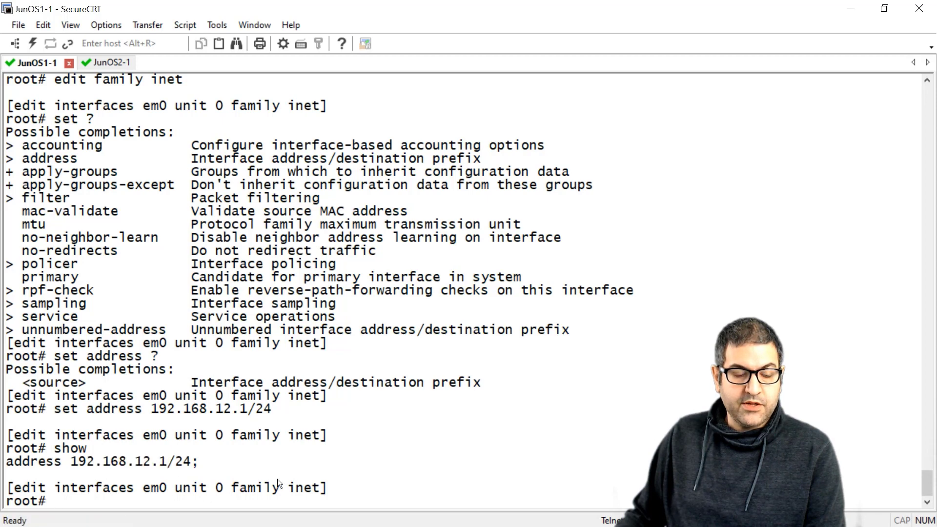
{"action": "type", "text": "commit"}
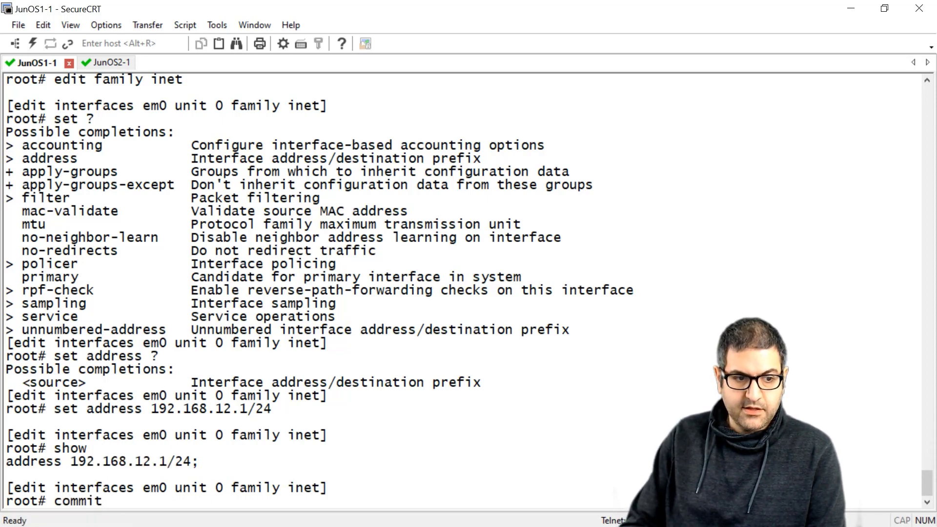
{"action": "key", "text": "Return"}
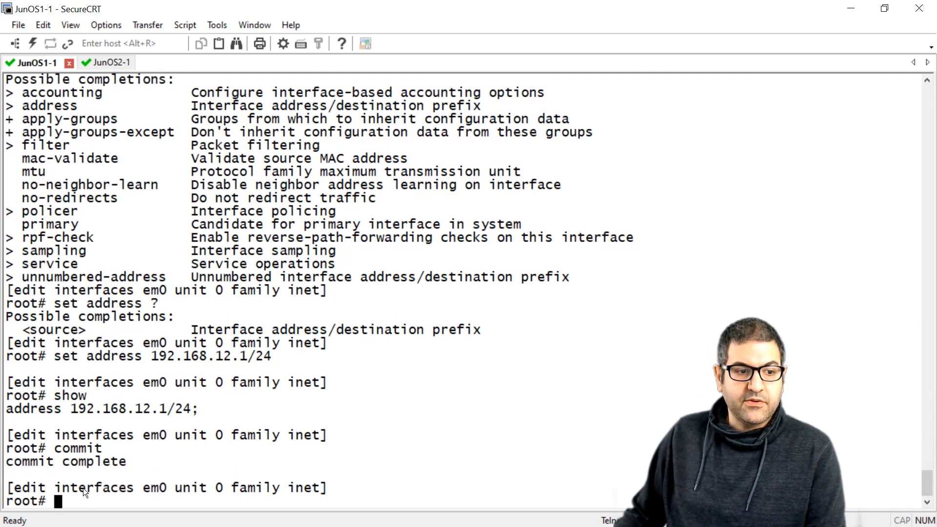
Switch to the JunOS2-1 session, clear its terminal screen and bring up a fresh prompt
{"action": "left_click", "coordinate": [112, 64]}
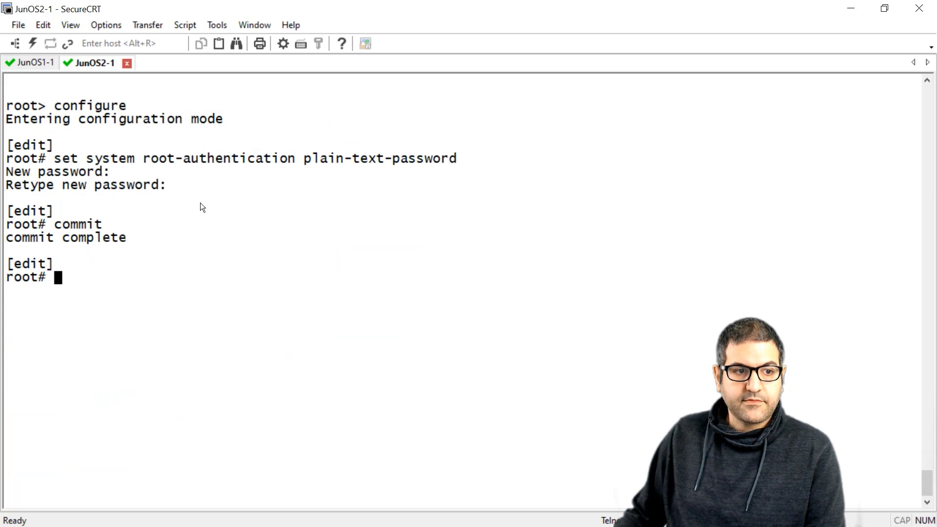
{"action": "right_click", "coordinate": [259, 228]}
{"action": "left_click", "coordinate": [328, 396]}
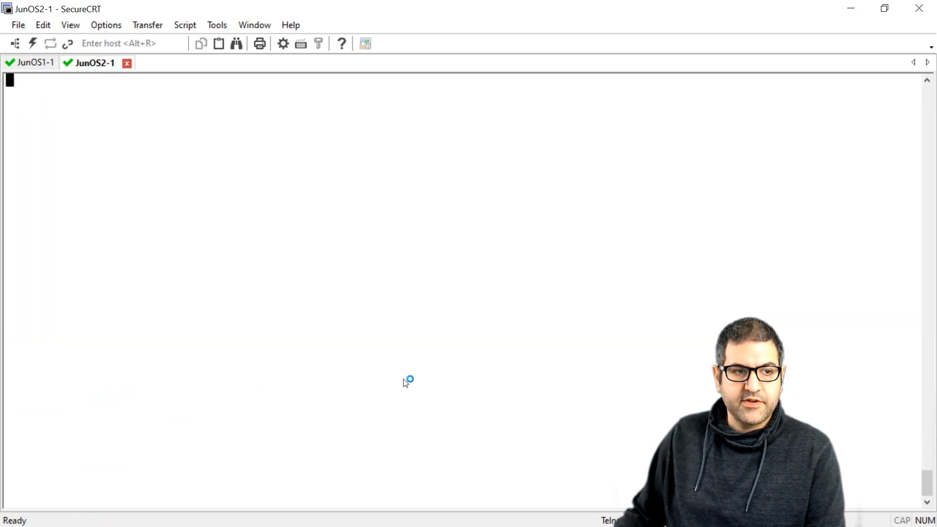
{"action": "key", "text": "Return"}
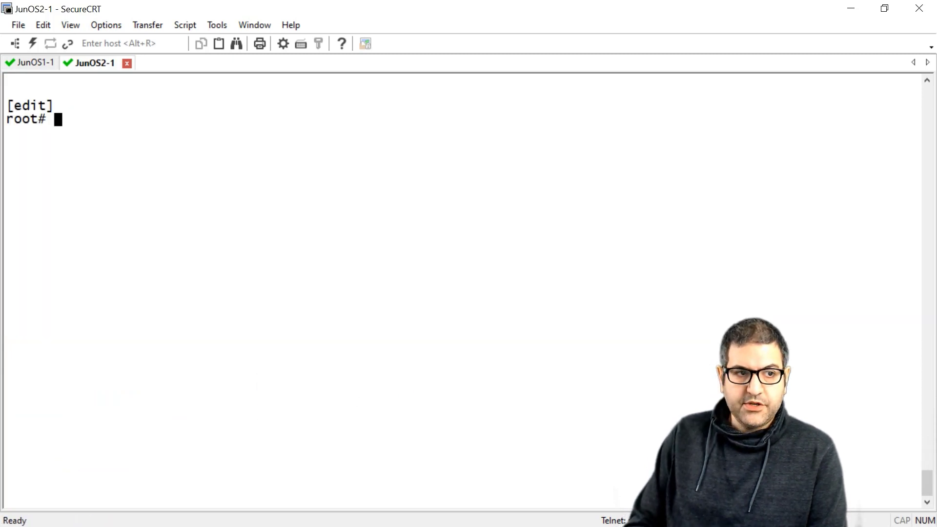
List the possible completions of edit interfaces em0 on JunOS2-1 and enter the em0 configuration level
{"action": "type", "text": "edit"}
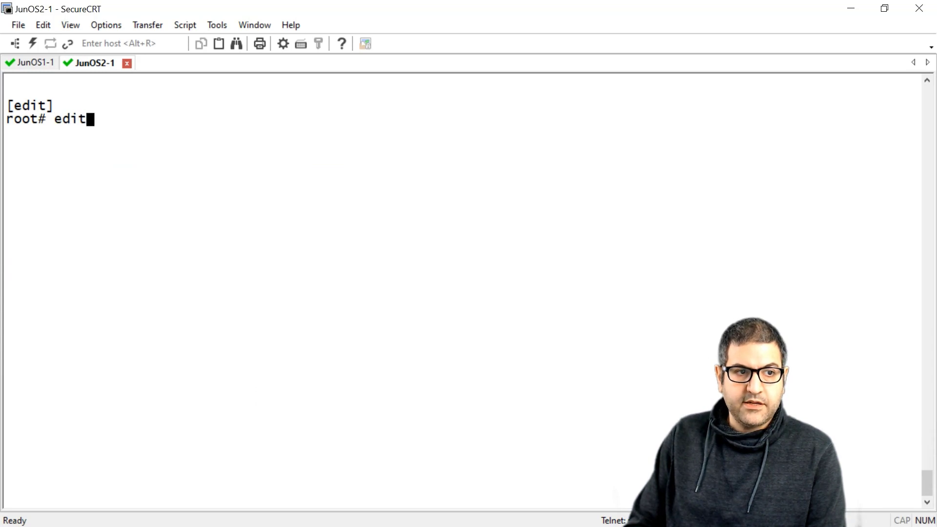
{"action": "type", "text": " interfaces"}
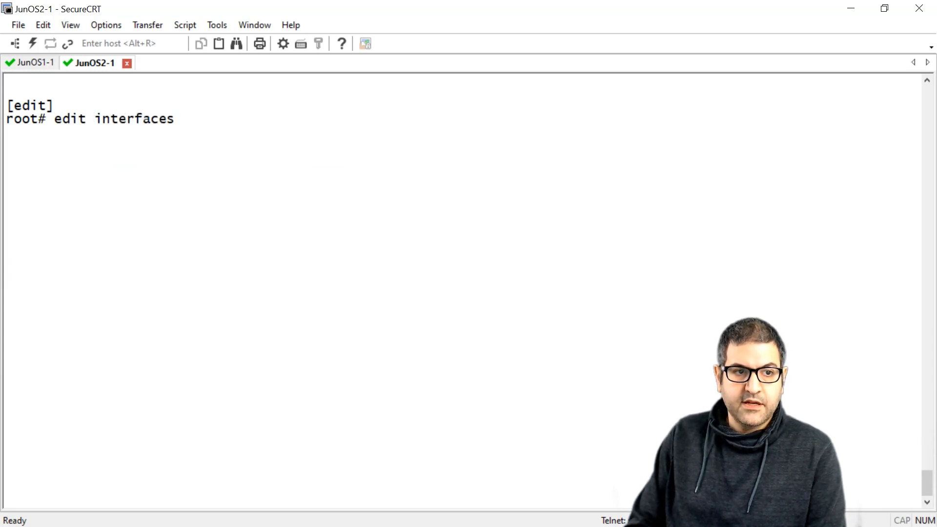
{"action": "type", "text": " em0"}
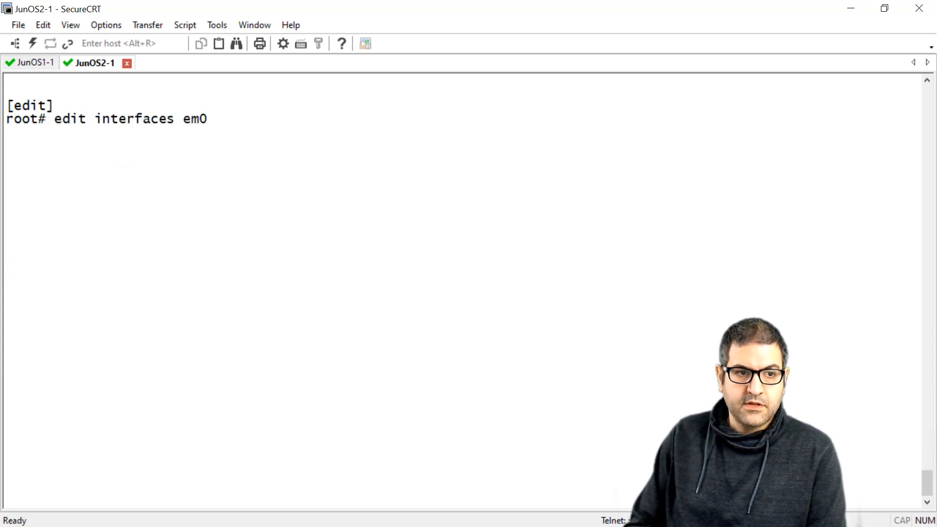
{"action": "type", "text": " ?"}
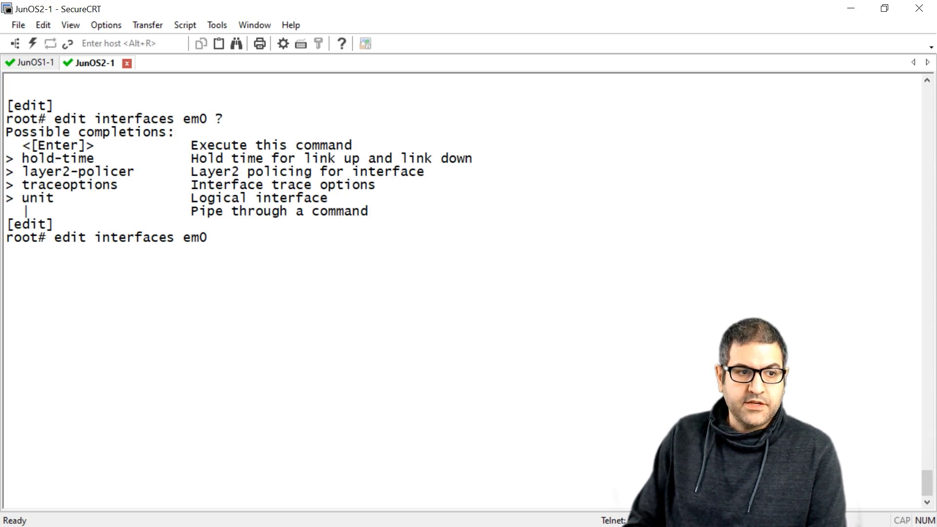
{"action": "key", "text": "Return"}
List the edit options available under em0 and the possible completions of edit unit 0
{"action": "type", "text": "edit"}
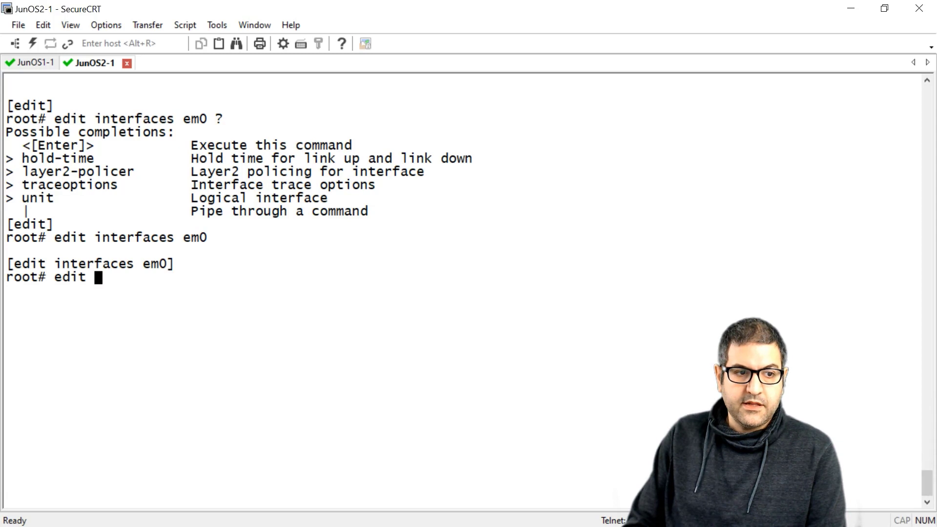
{"action": "type", "text": " ?"}
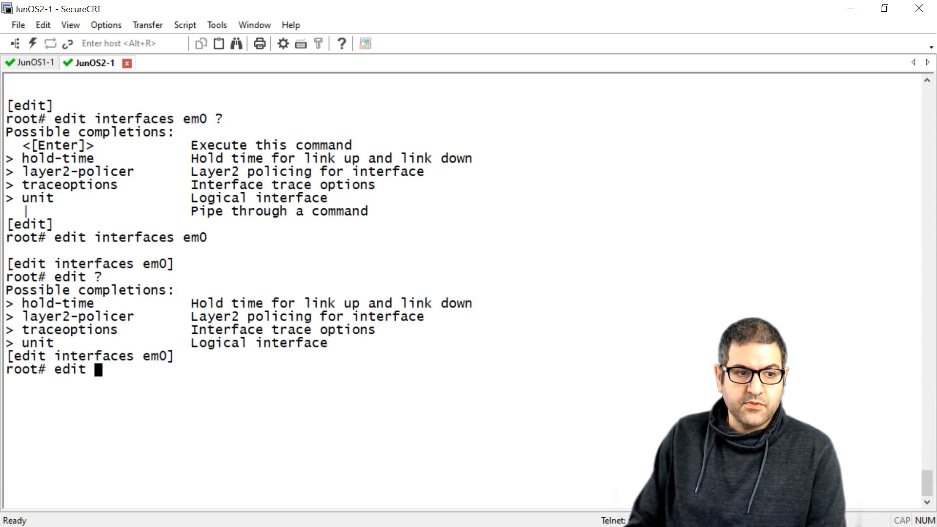
{"action": "type", "text": "unit"}
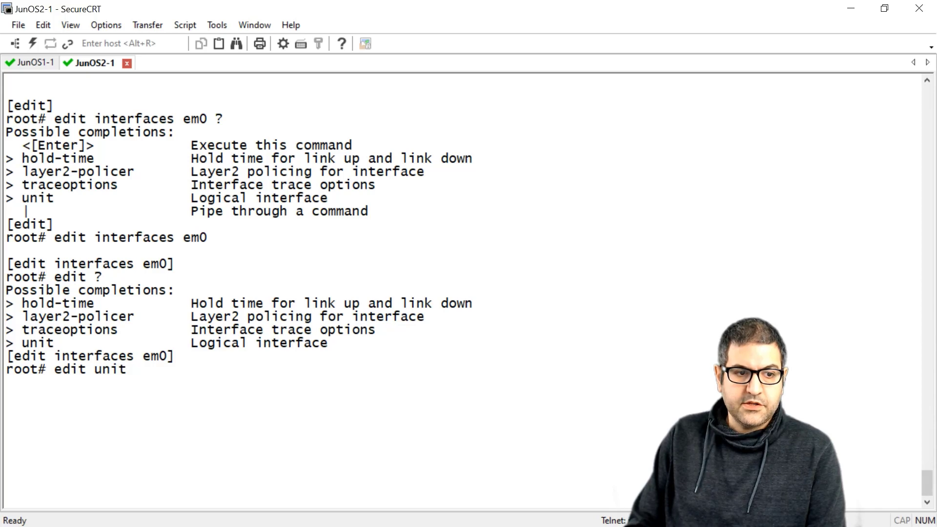
{"action": "type", "text": " 0 ?"}
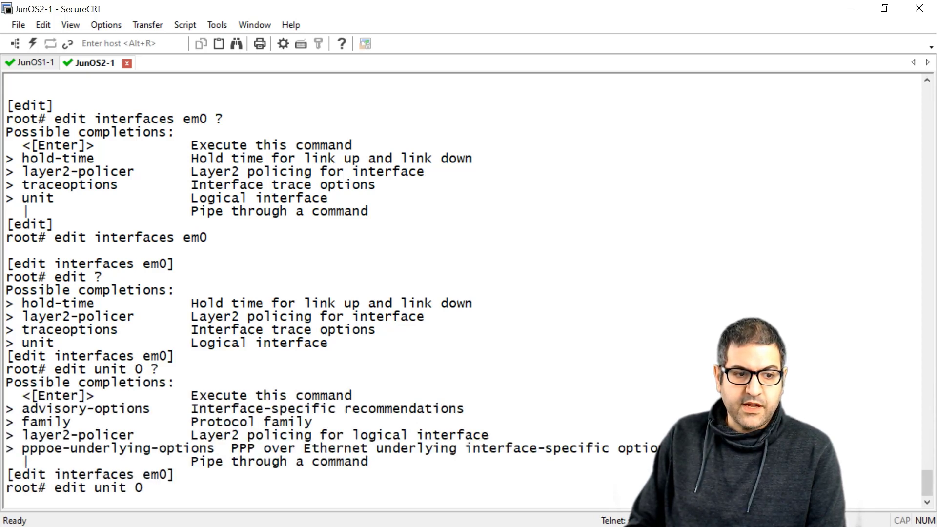
Check the protocol families and the inet options for unit 0, and enter the level with edit unit 0 family inet
{"action": "type", "text": "fami"}
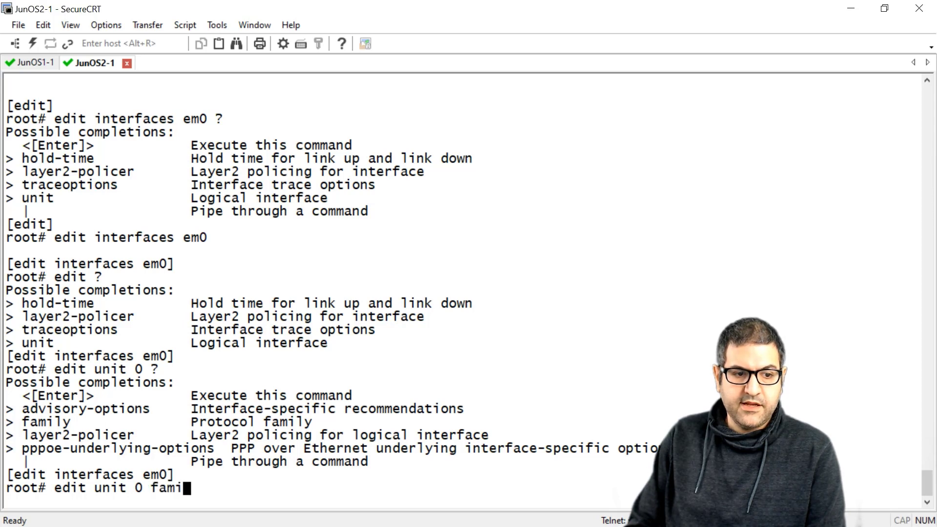
{"action": "type", "text": "ly "}
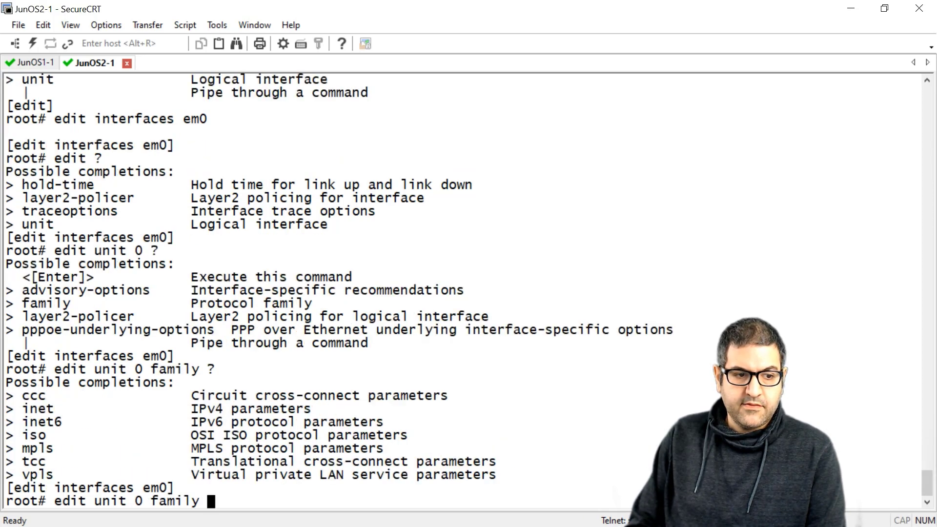
{"action": "type", "text": "?inet"}
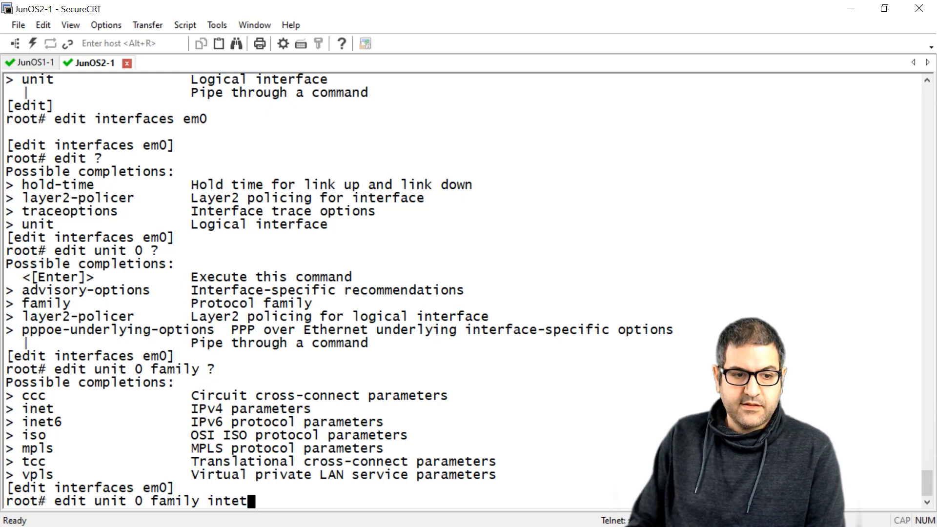
{"action": "key", "text": "BackSpace"}
{"action": "key", "text": "BackSpace"}
{"action": "type", "text": "et ?"}
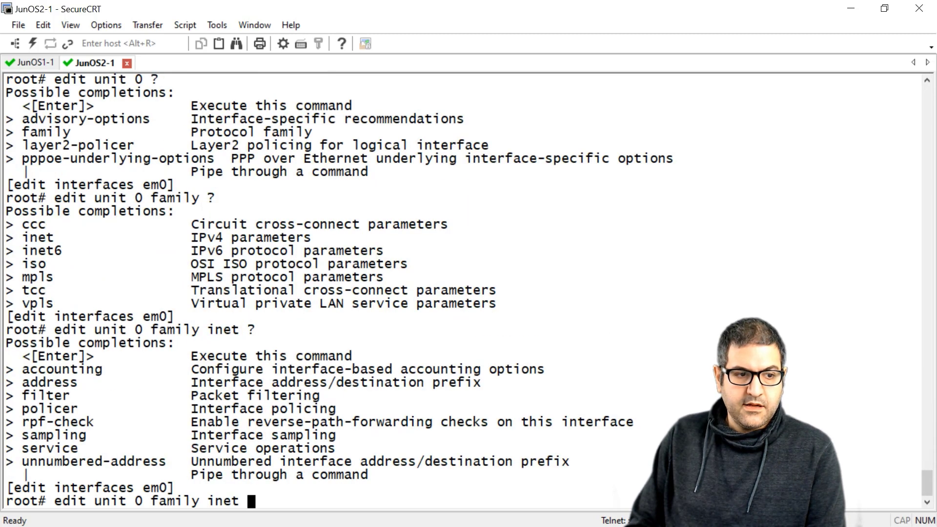
{"action": "key", "text": "Return"}
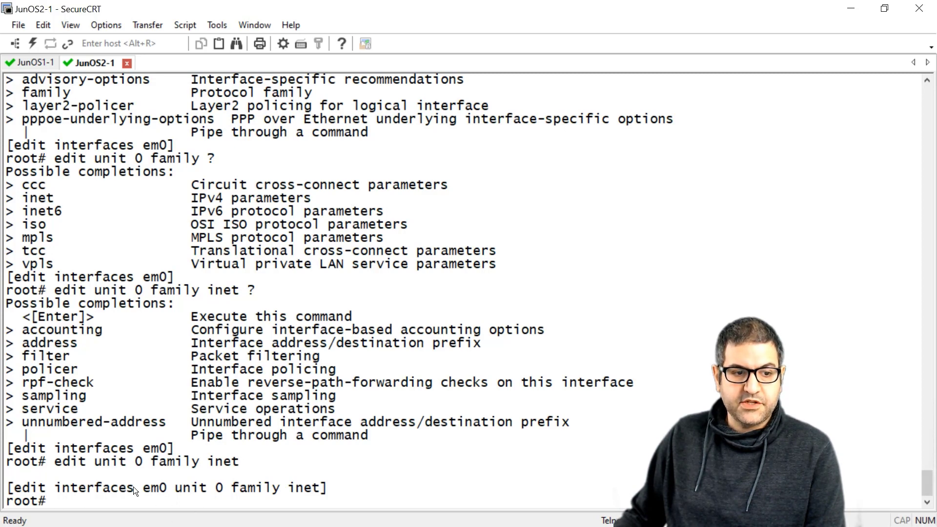
{"action": "left_click_drag", "start_coordinate": [111, 487], "coordinate": [166, 494]}
{"action": "left_click", "coordinate": [184, 487]}
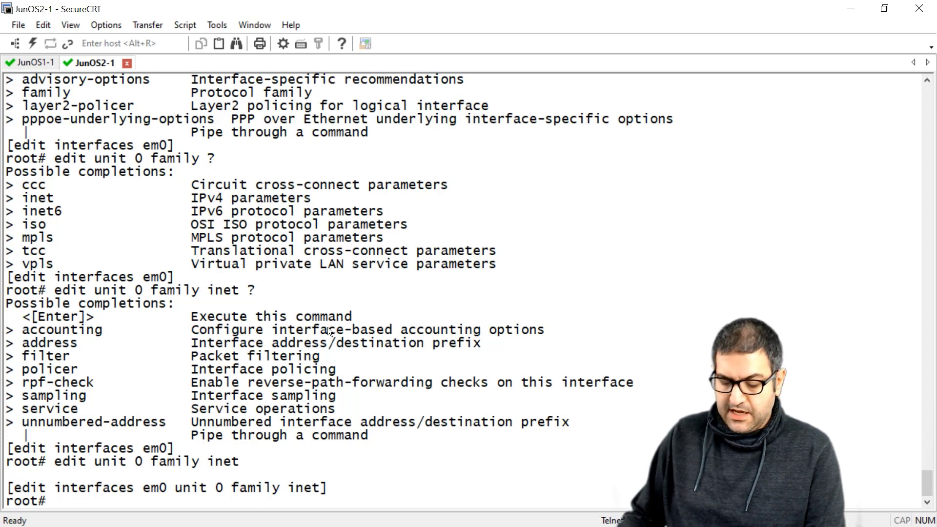
Assign the address 192.168.12.2/24 to em0 unit 0 family inet on JunOS2-1
{"action": "type", "text": "set a"}
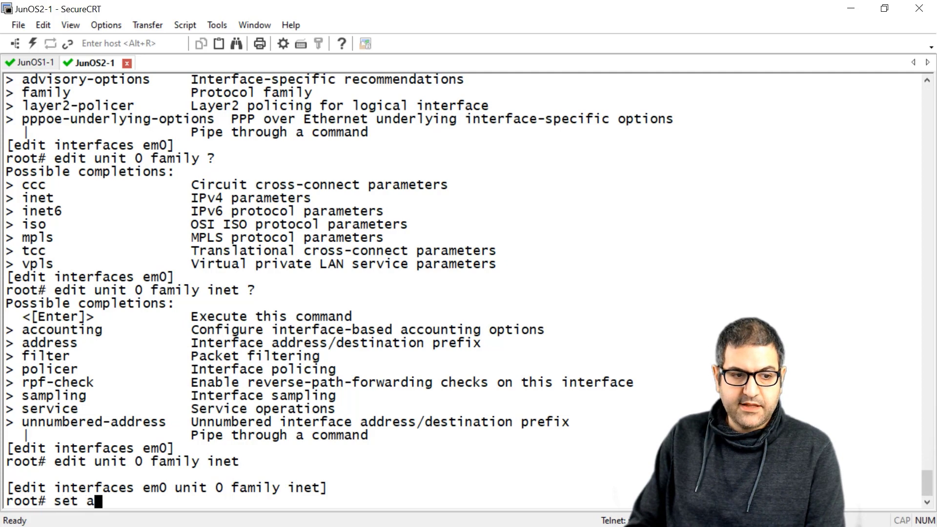
{"action": "type", "text": "ddress 192"}
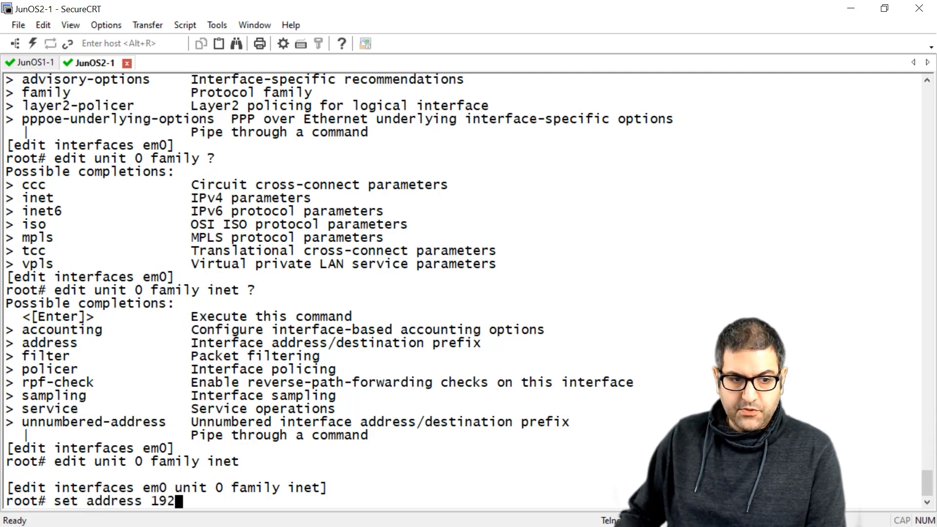
{"action": "type", "text": ".168.12.2"}
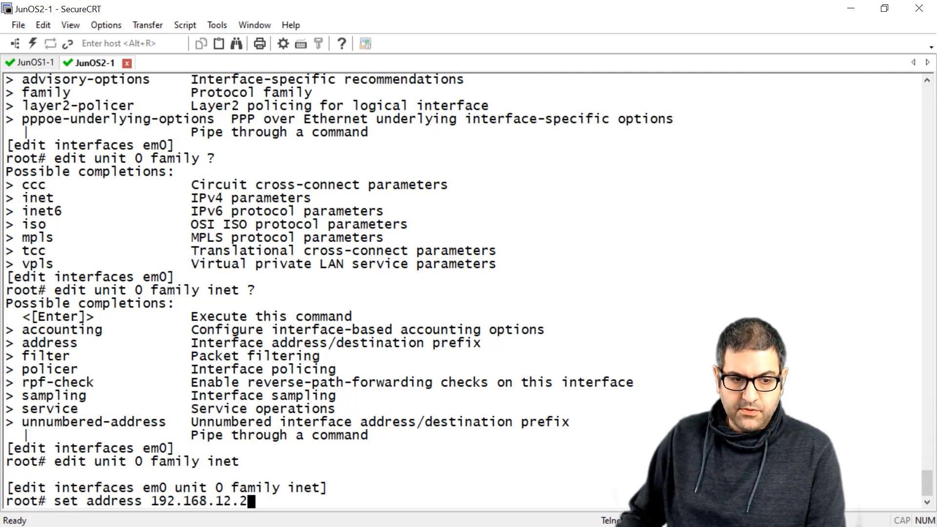
{"action": "type", "text": "/24"}
{"action": "key", "text": "Return"}
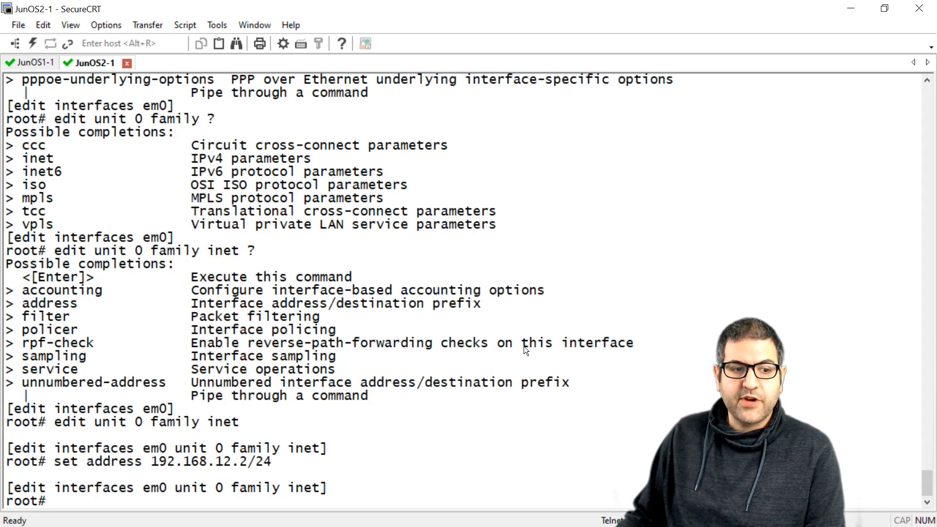
{"action": "type", "text": "co"}
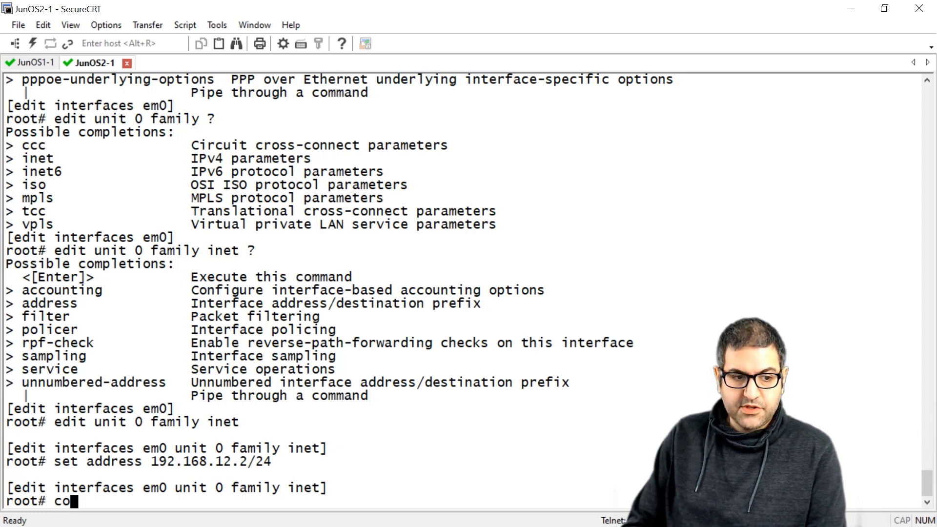
{"action": "type", "text": "mmit"}
{"action": "key", "text": "BackSpace"}
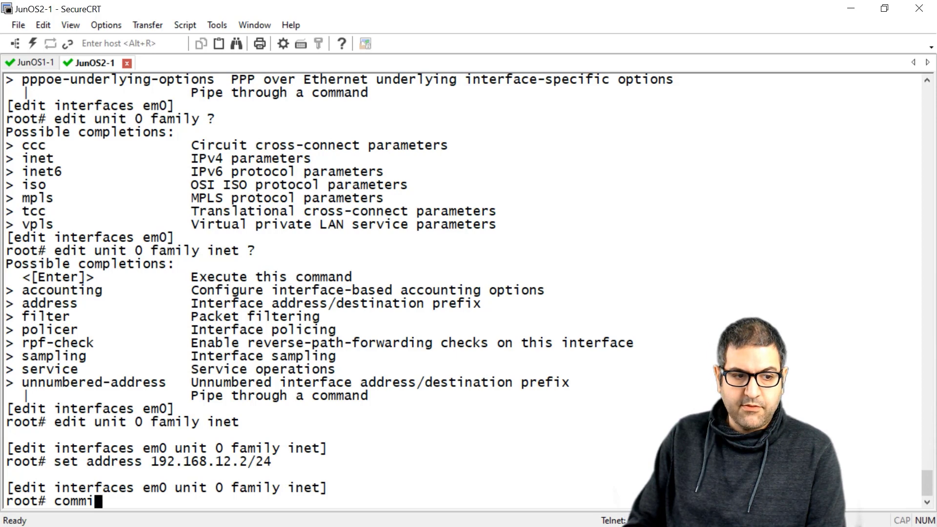
{"action": "key", "text": "BackSpace"}
{"action": "key", "text": "BackSpace"}
{"action": "key", "text": "BackSpace"}
{"action": "key", "text": "BackSpace"}
{"action": "key", "text": "BackSpace"}
Show the address configured under em0 unit 0 family inet on JunOS2-1 and commit the configuration
{"action": "type", "text": "show"}
{"action": "key", "text": "Return"}
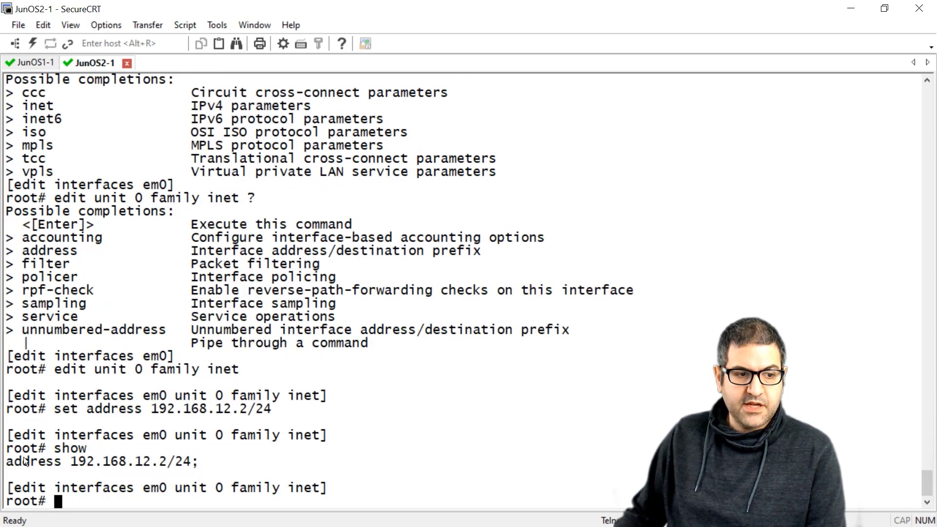
{"action": "left_click_drag", "start_coordinate": [23, 459], "coordinate": [191, 463]}
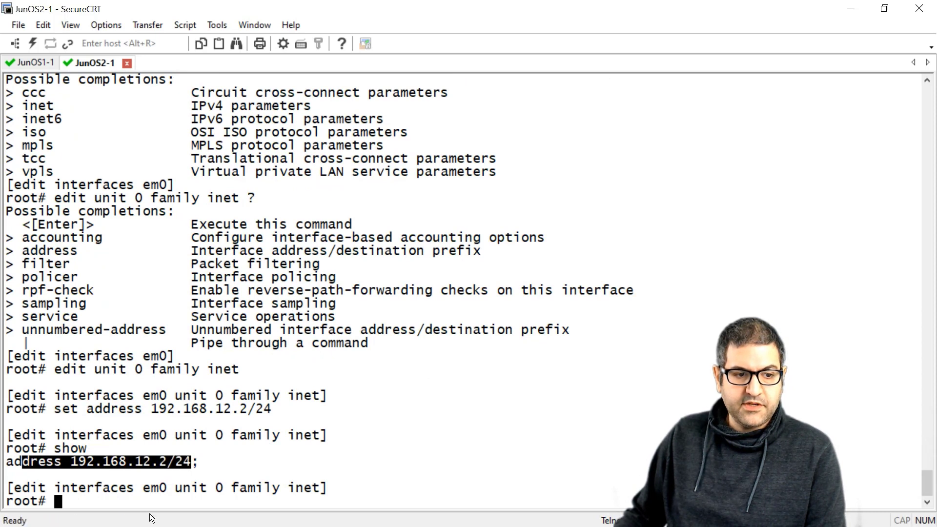
{"action": "left_click", "coordinate": [144, 500]}
{"action": "type", "text": "commit"}
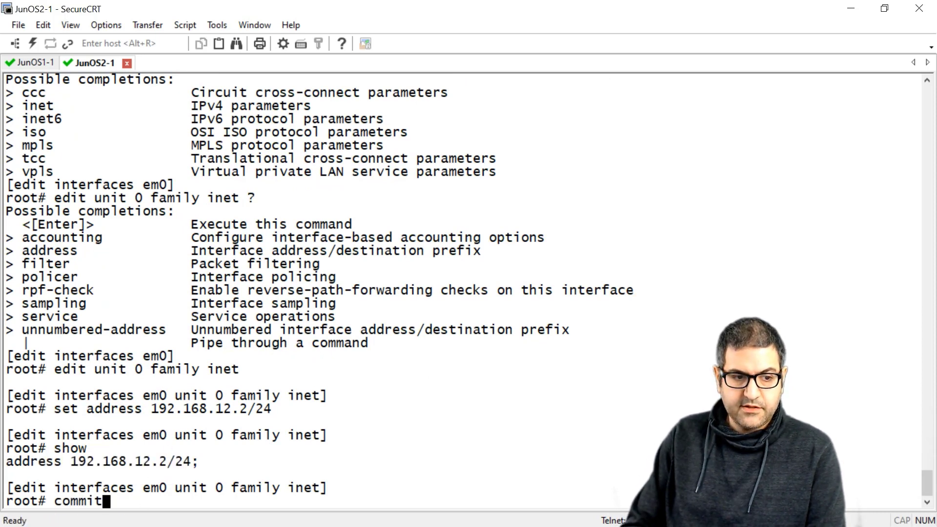
{"action": "key", "text": "Return"}
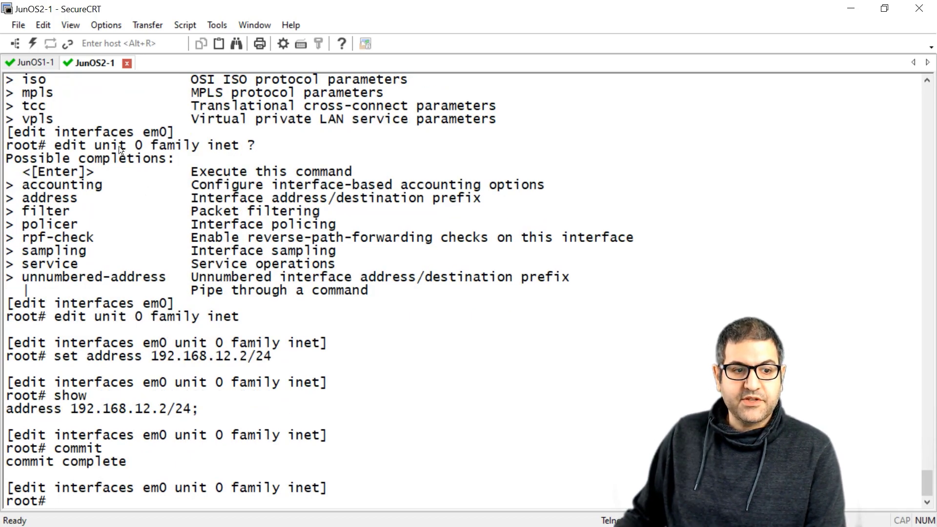
Switch to the JunOS1-1 session and clear its terminal screen
{"action": "left_click", "coordinate": [33, 60]}
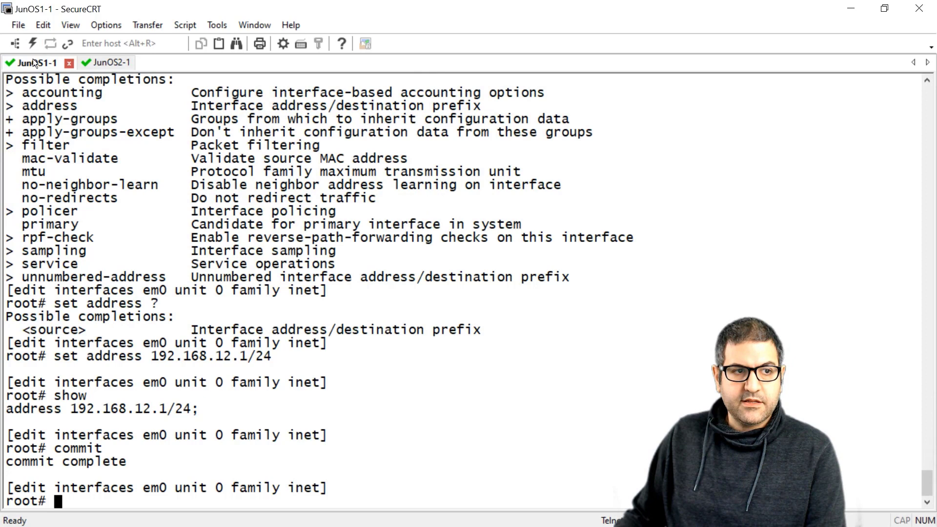
{"action": "right_click", "coordinate": [292, 278]}
{"action": "left_click", "coordinate": [221, 204]}
{"action": "right_click", "coordinate": [216, 209]}
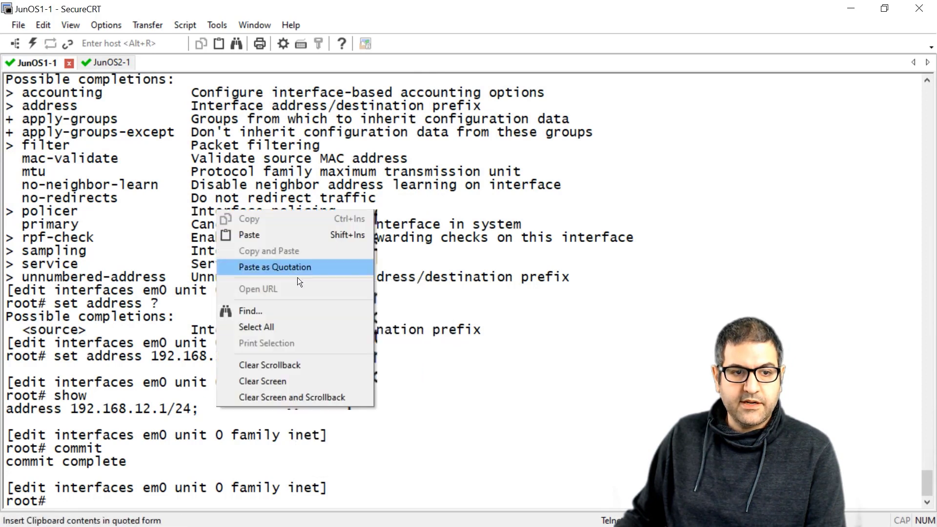
{"action": "left_click", "coordinate": [292, 382]}
{"action": "key", "text": "Return"}
Leave the em0 unit 0 family inet level on JunOS1-1 and exit configuration mode back to the operational prompt
{"action": "type", "text": "exi"}
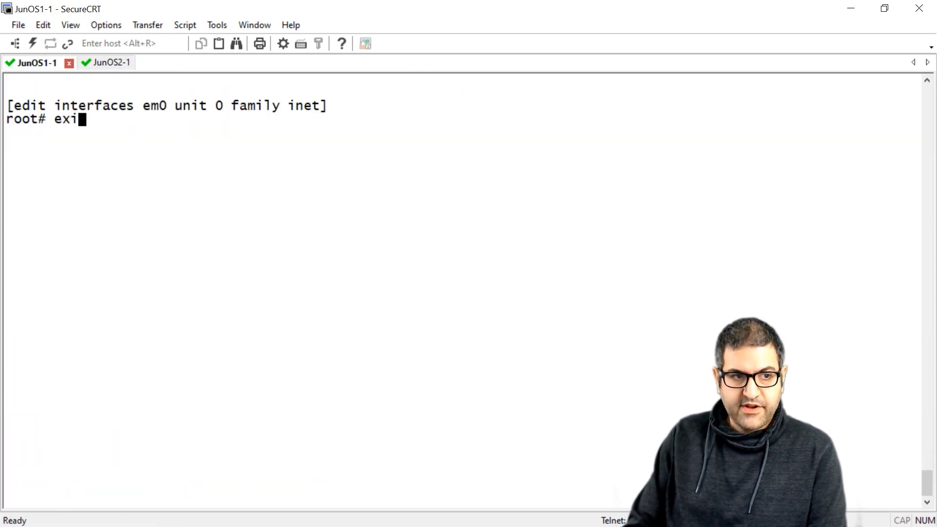
{"action": "type", "text": "t"}
{"action": "key", "text": "Return"}
{"action": "type", "text": "quit"}
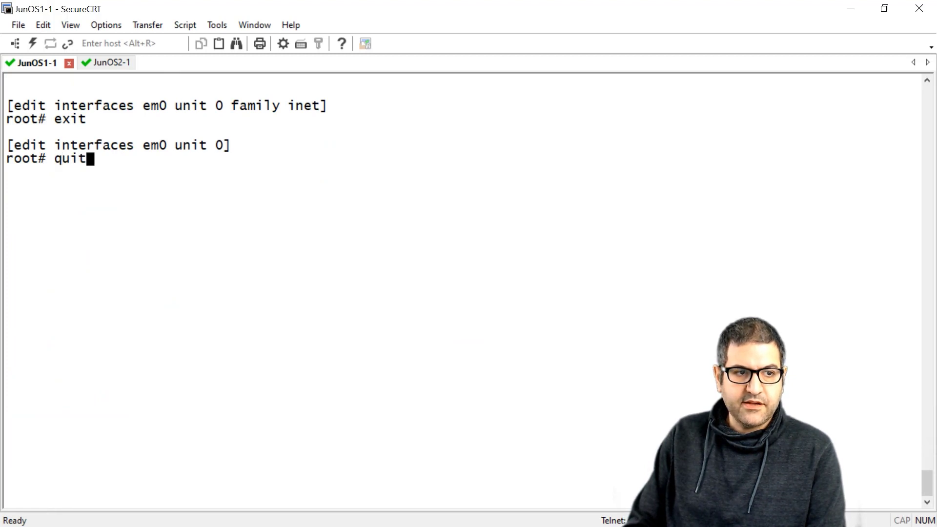
{"action": "key", "text": "Return"}
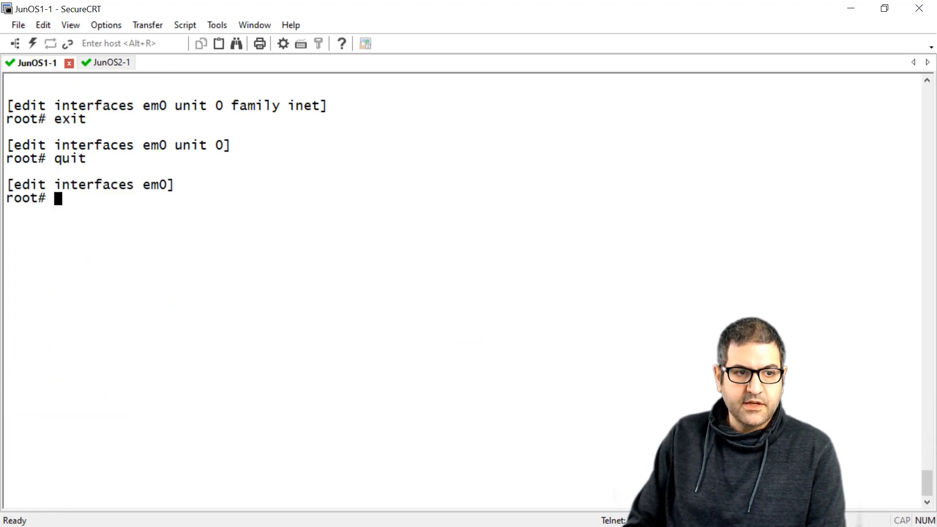
{"action": "type", "text": "quit"}
{"action": "key", "text": "Return"}
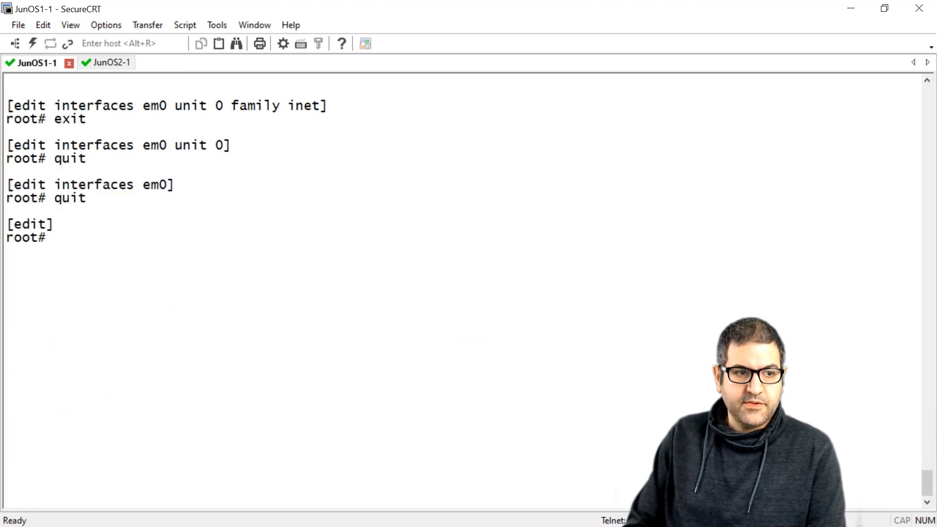
{"action": "type", "text": "quit"}
{"action": "key", "text": "Return"}
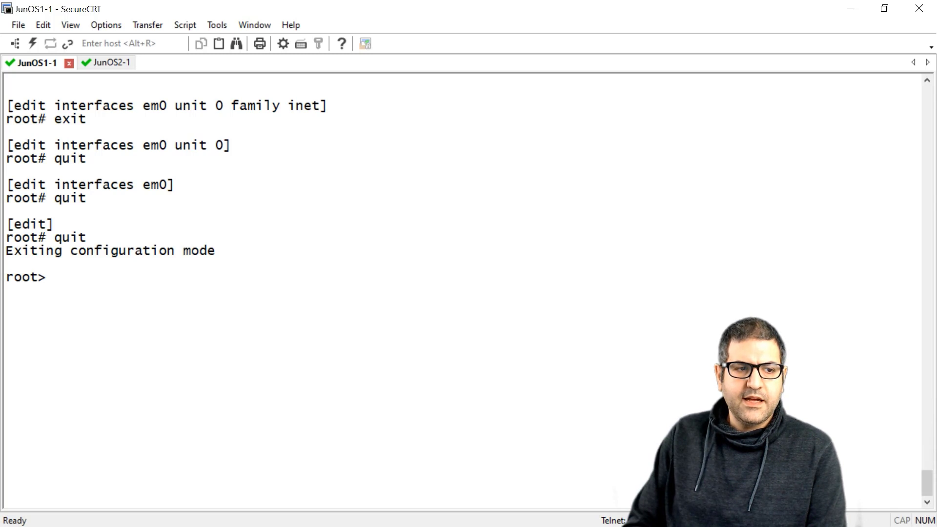
Display the terse interface list on JunOS1-1 through to its end and check the em0.0 address
{"action": "type", "text": "show"}
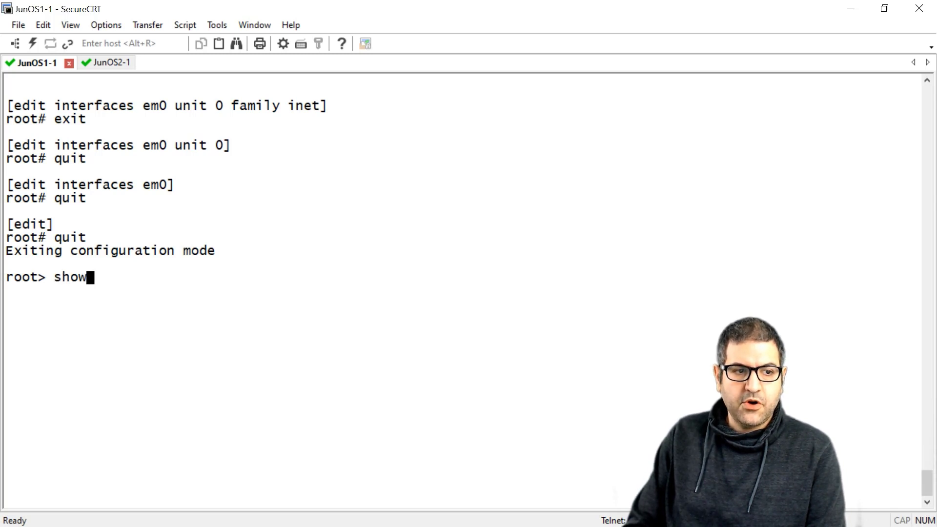
{"action": "type", "text": " interfaces t"}
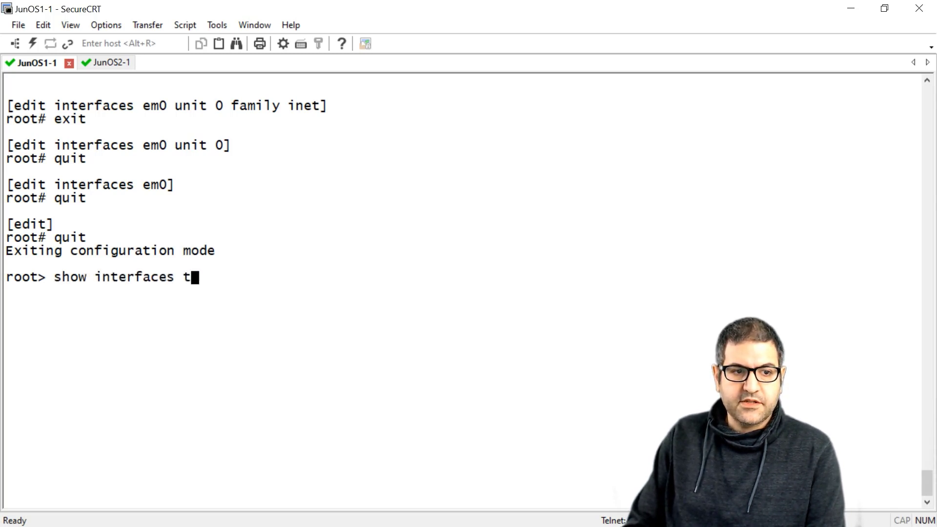
{"action": "type", "text": "erse"}
{"action": "key", "text": "Return"}
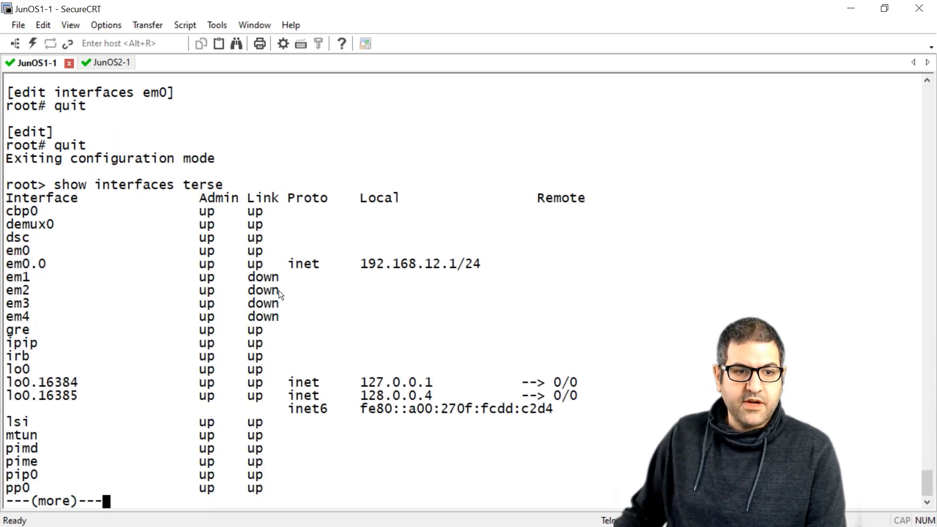
{"action": "left_click_drag", "start_coordinate": [362, 264], "coordinate": [465, 262]}
{"action": "key", "text": "space"}
Clear the JunOS1-1 screen and list the possible completions of the ping command
{"action": "right_click", "coordinate": [360, 337]}
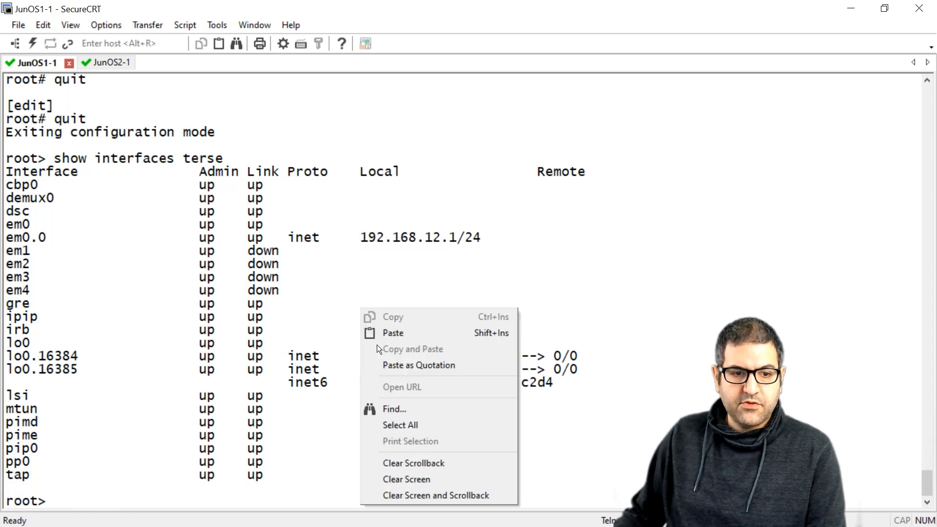
{"action": "left_click", "coordinate": [386, 479]}
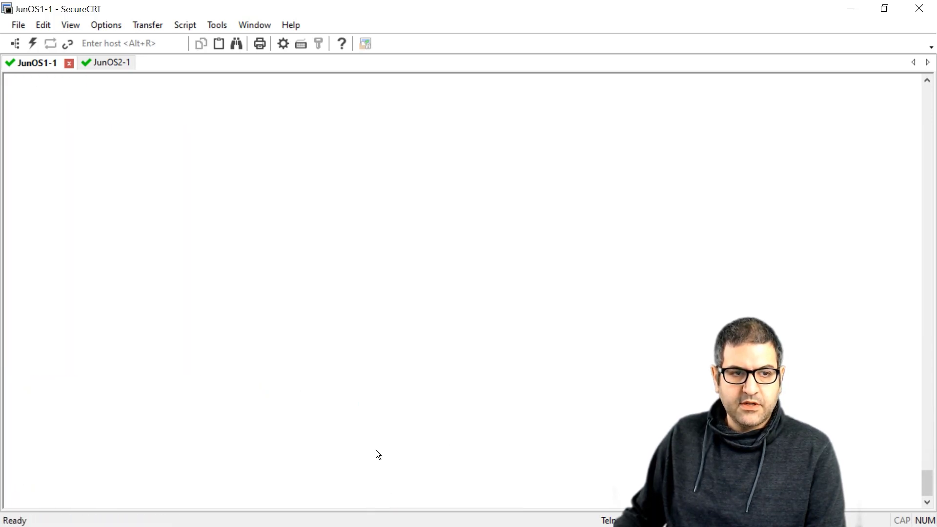
{"action": "key", "text": "Return"}
{"action": "type", "text": "ping "}
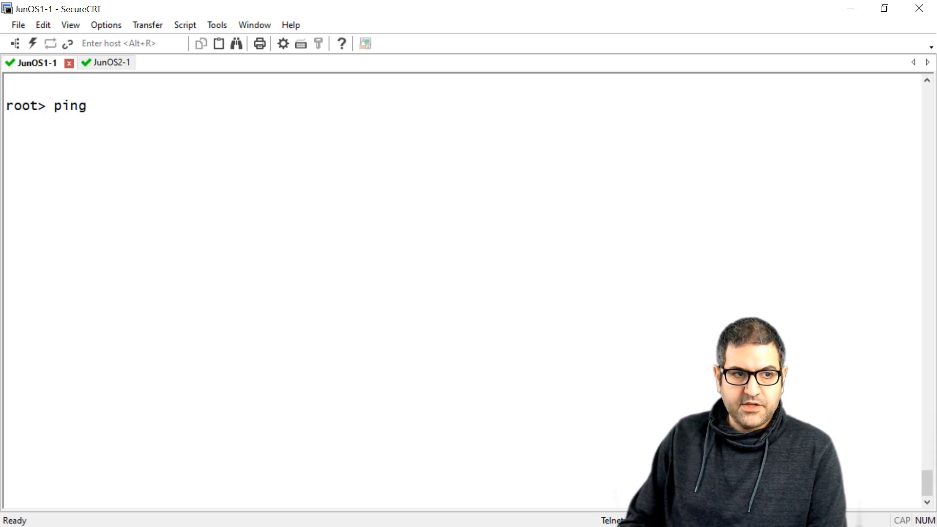
{"action": "type", "text": "?"}
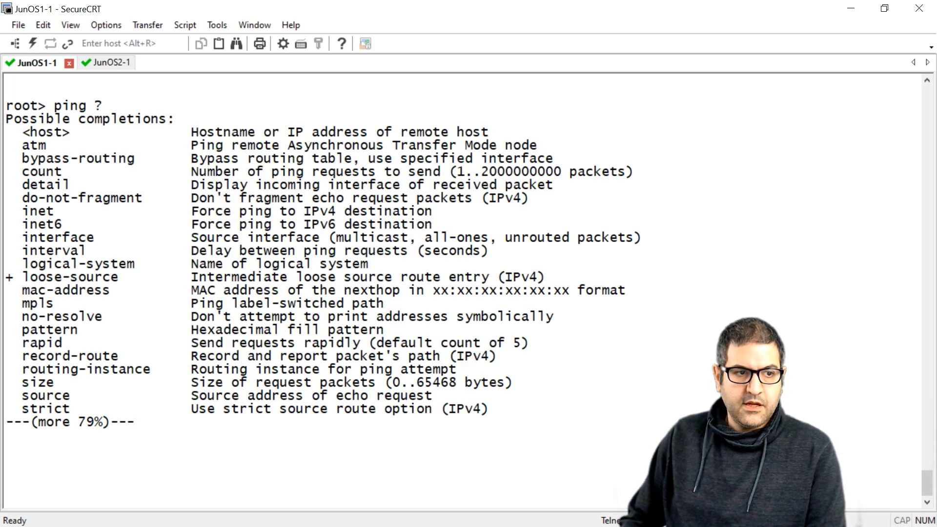
{"action": "type", "text": "q"}
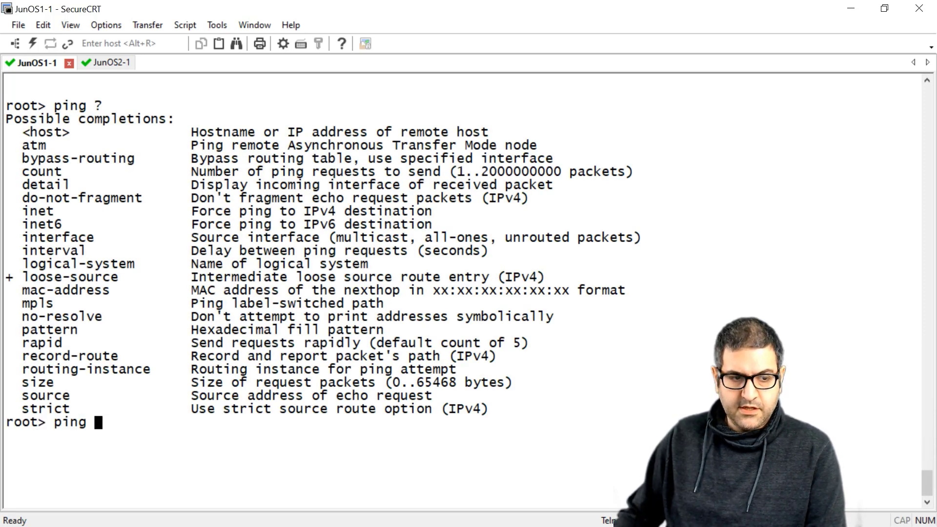
Ping 192.168.12.2 from JunOS1-1 to test connectivity to the other router
{"action": "type", "text": "192.168.12"}
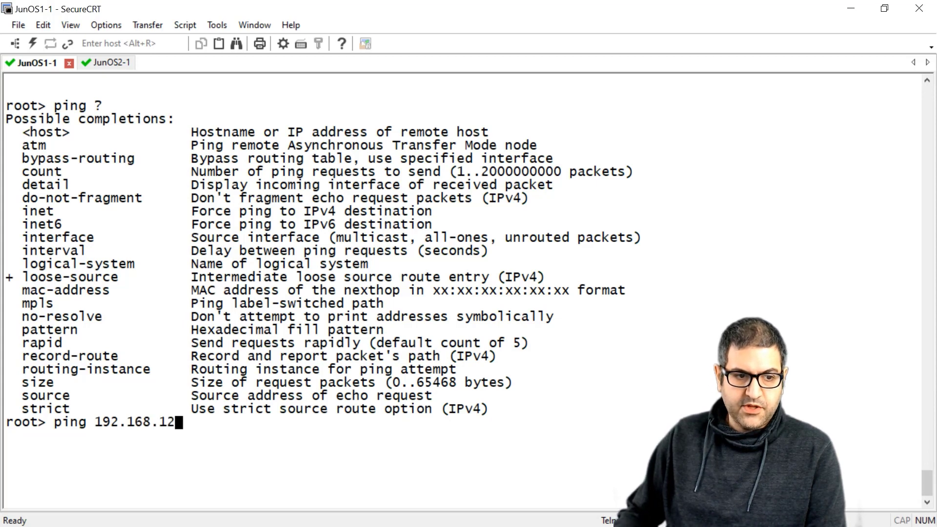
{"action": "type", "text": ".2"}
{"action": "key", "text": "Return"}
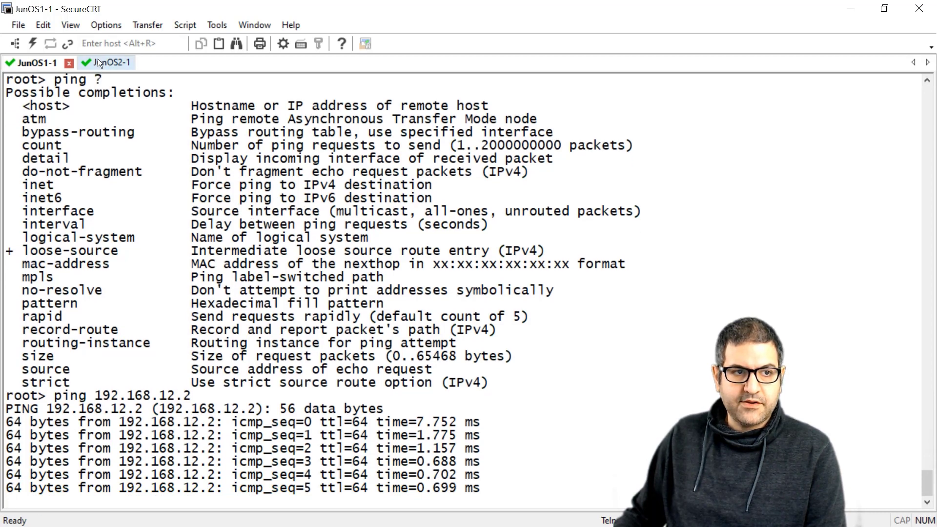
Switch to the JunOS2-1 session and exit its configuration mode back to the operational prompt
{"action": "left_click", "coordinate": [99, 61]}
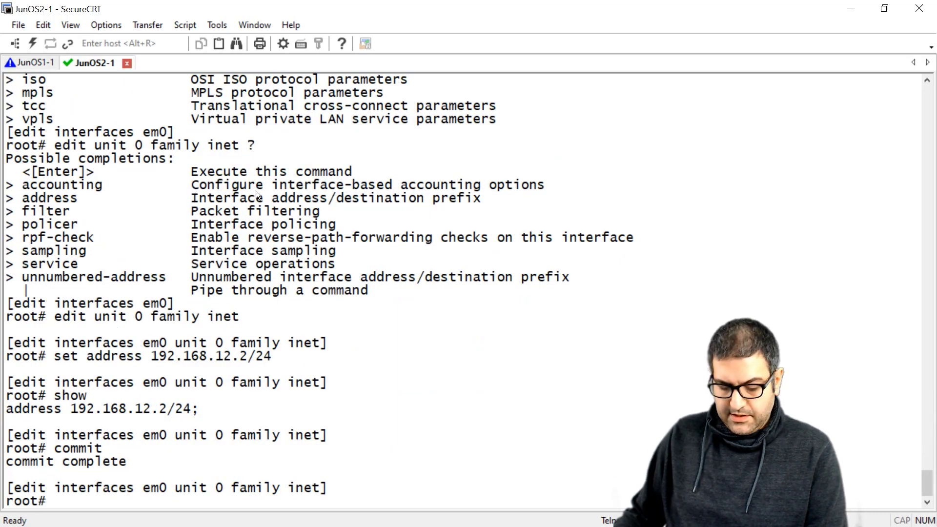
{"action": "left_click", "coordinate": [286, 262]}
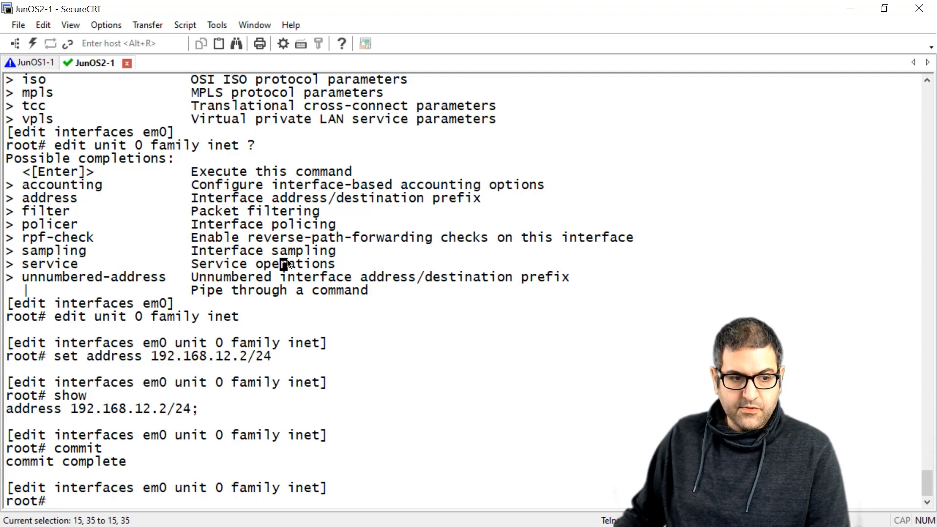
{"action": "type", "text": "quit"}
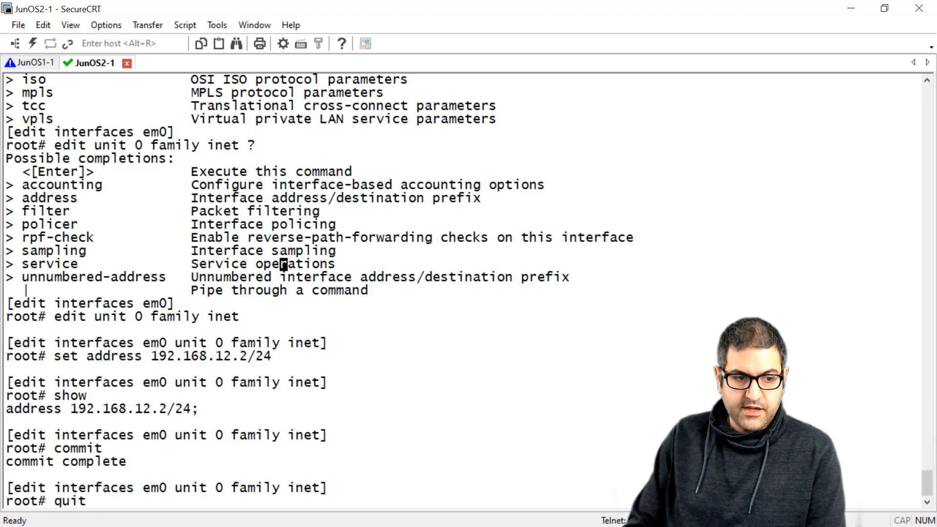
{"action": "key", "text": "Return"}
{"action": "type", "text": "quit"}
{"action": "key", "text": "Return"}
{"action": "type", "text": "q"}
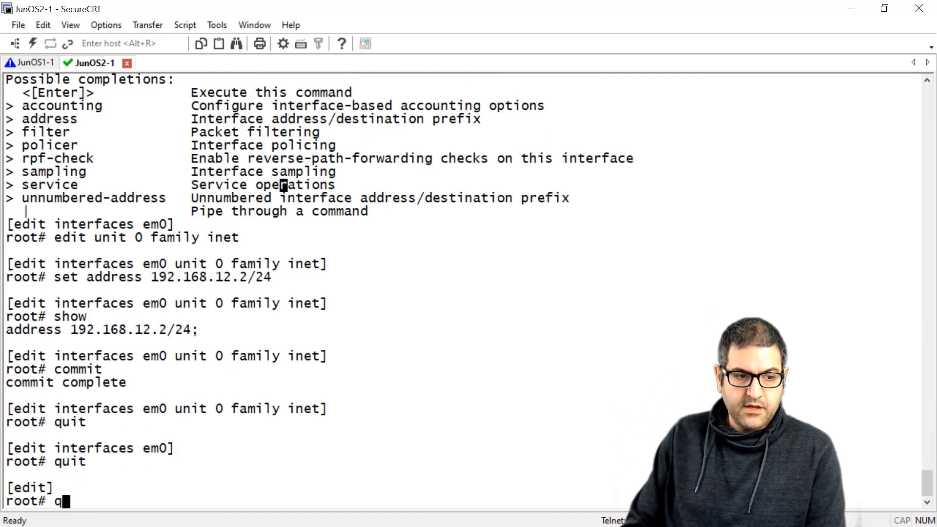
{"action": "type", "text": "uit"}
{"action": "key", "text": "Return"}
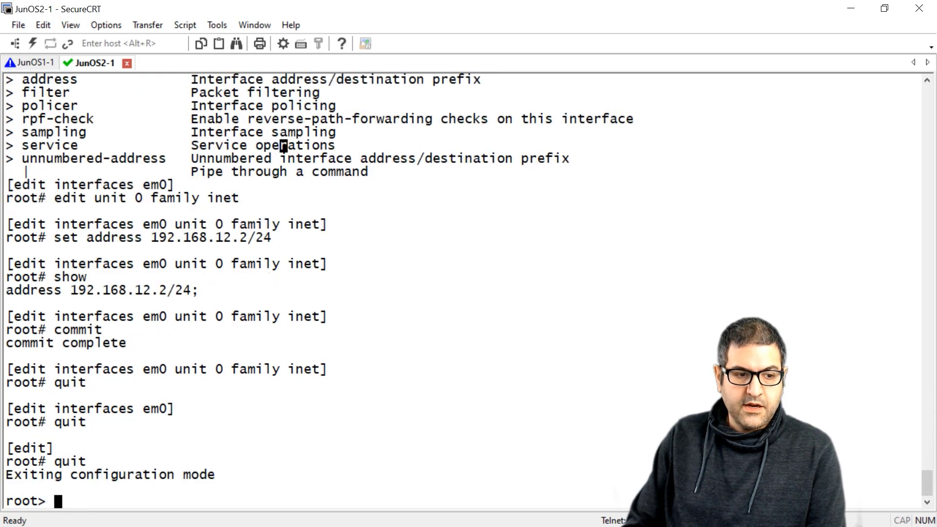
Display the terse interface list on JunOS2-1 through to its end
{"action": "type", "text": "show interfaces"}
{"action": "type", "text": "terse"}
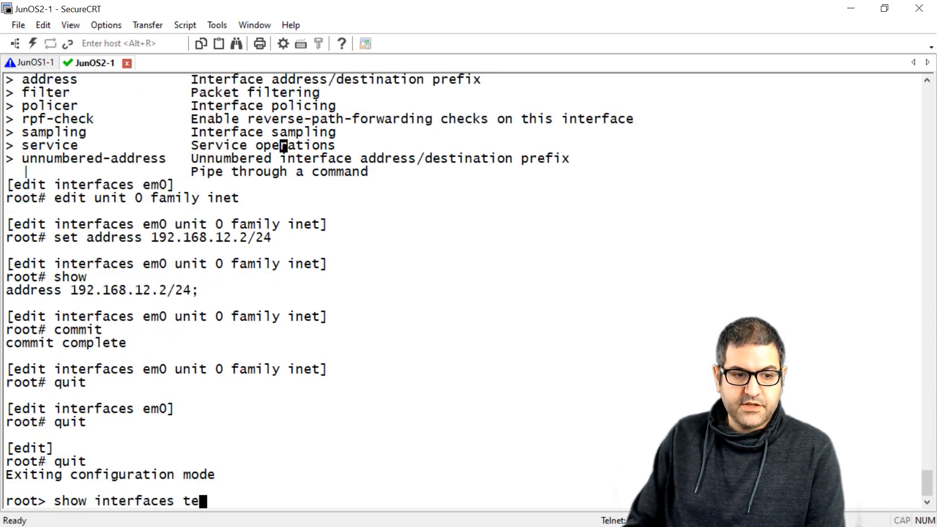
{"action": "key", "text": "Return"}
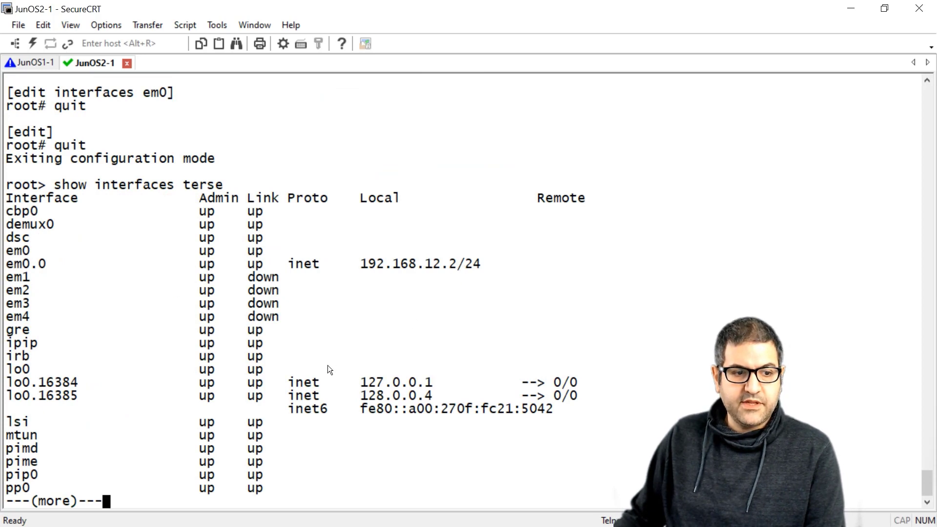
{"action": "key", "text": "space"}
Ping 192.168.12.1 from JunOS2-1 and stop the ping after a few replies
{"action": "type", "text": "ping"}
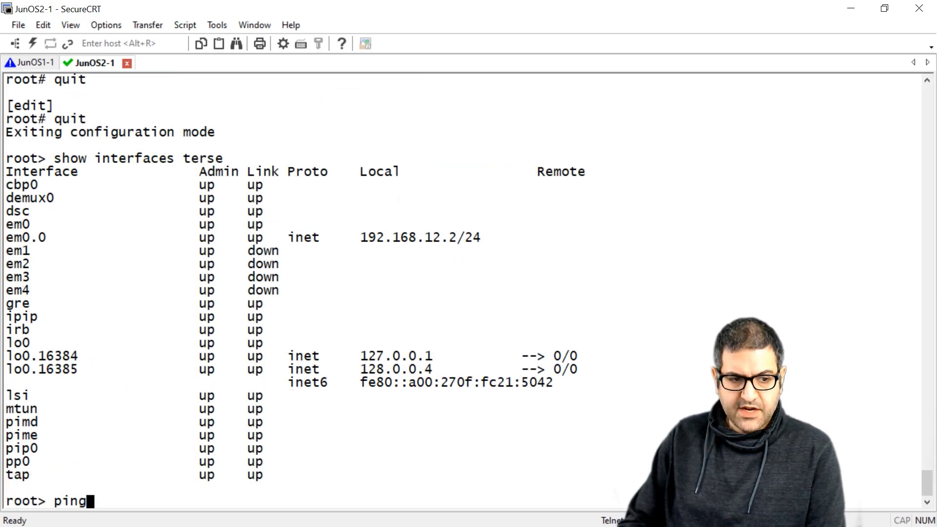
{"action": "type", "text": " 192.168.12.1"}
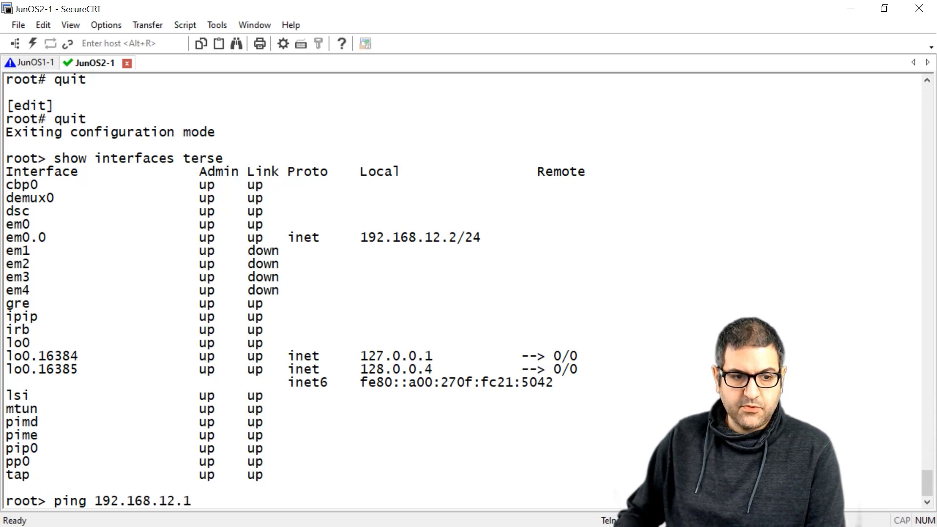
{"action": "key", "text": "Return"}
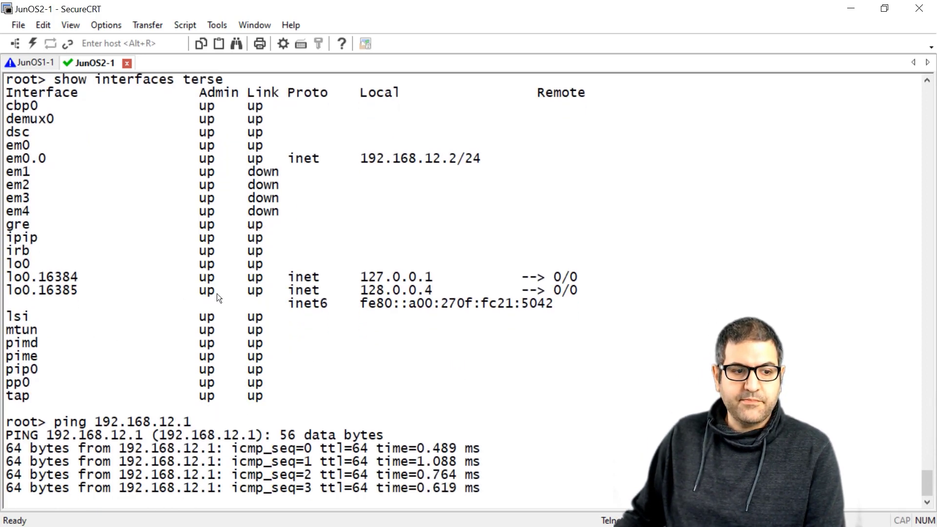
{"action": "key", "text": "ctrl+c"}
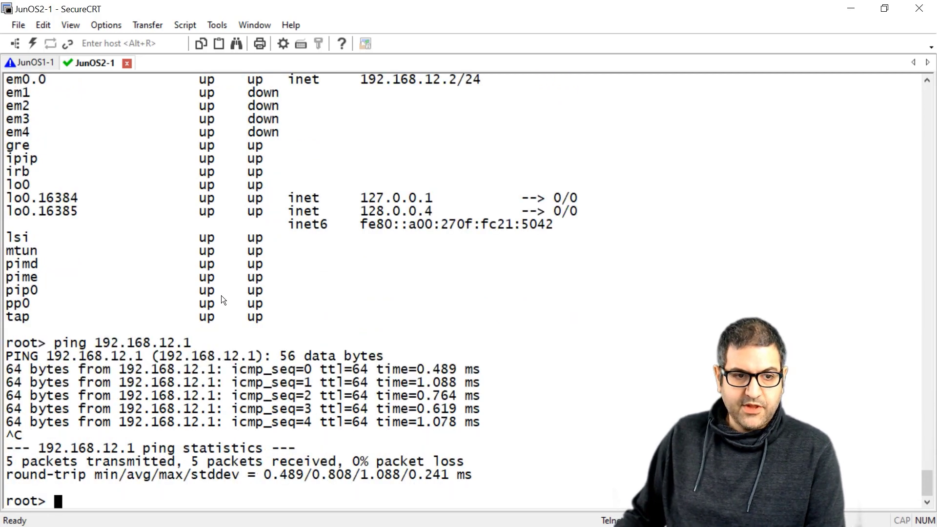
Clear the JunOS2-1 screen and run show interfaces brief
{"action": "right_click", "coordinate": [367, 173]}
{"action": "left_click", "coordinate": [414, 341]}
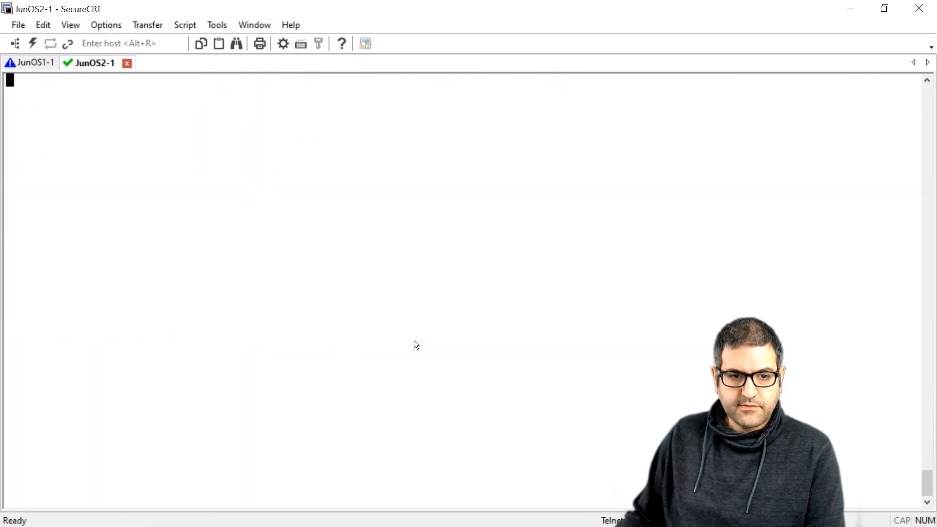
{"action": "key", "text": "Return"}
{"action": "type", "text": "show"}
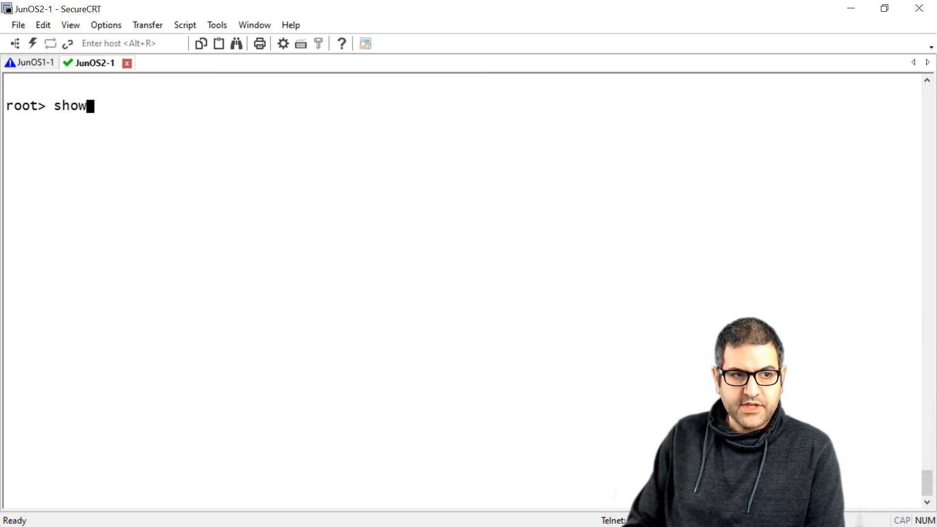
{"action": "type", "text": " interfaces "}
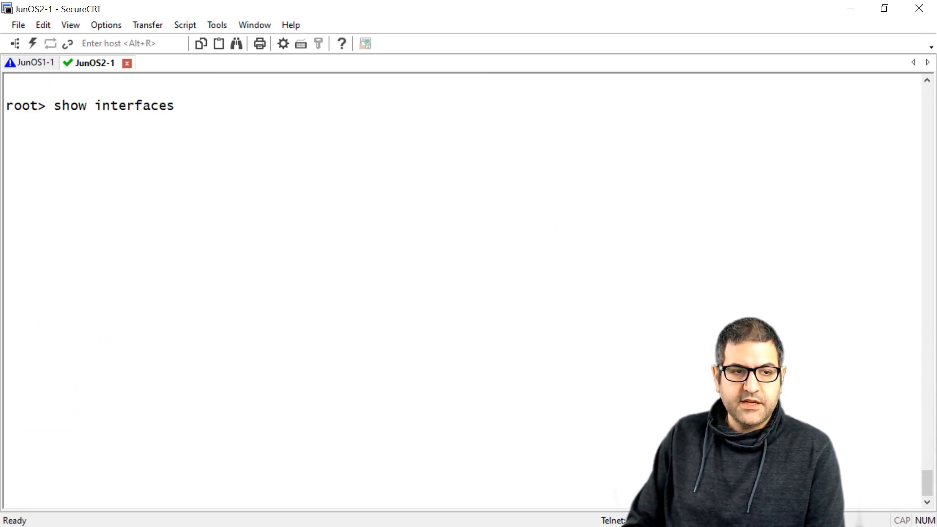
{"action": "type", "text": "brief"}
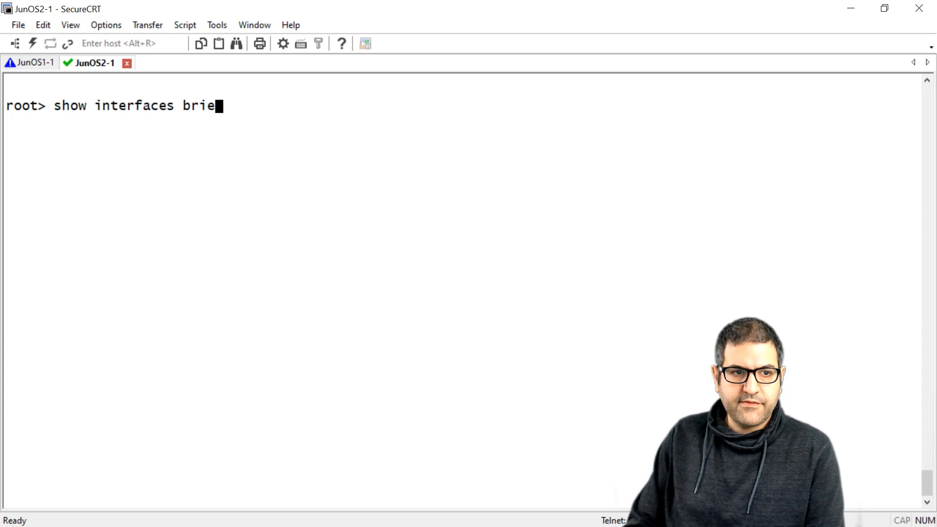
{"action": "key", "text": "Return"}
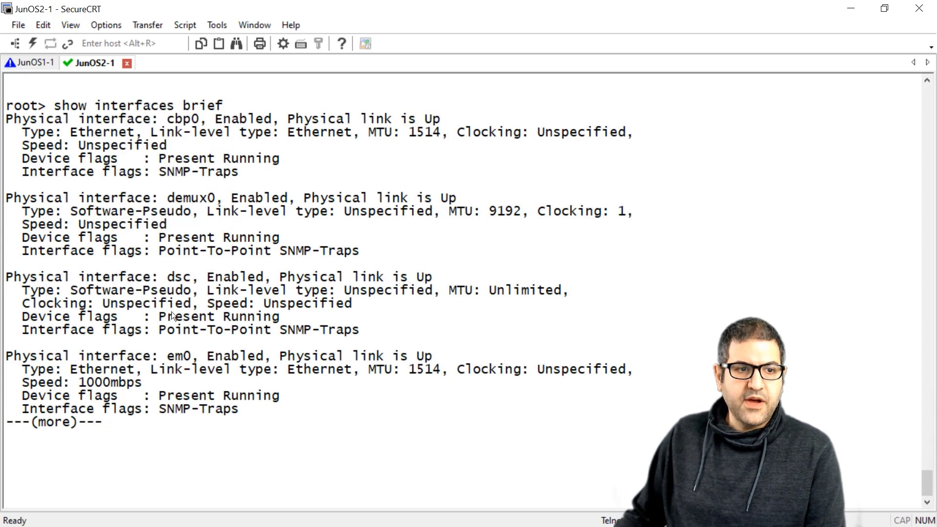
Examine the em0 and em0.0 details in the brief interface output on JunOS2-1, then quit the paged listing
{"action": "left_click_drag", "start_coordinate": [38, 356], "coordinate": [320, 357]}
{"action": "left_click", "coordinate": [269, 398]}
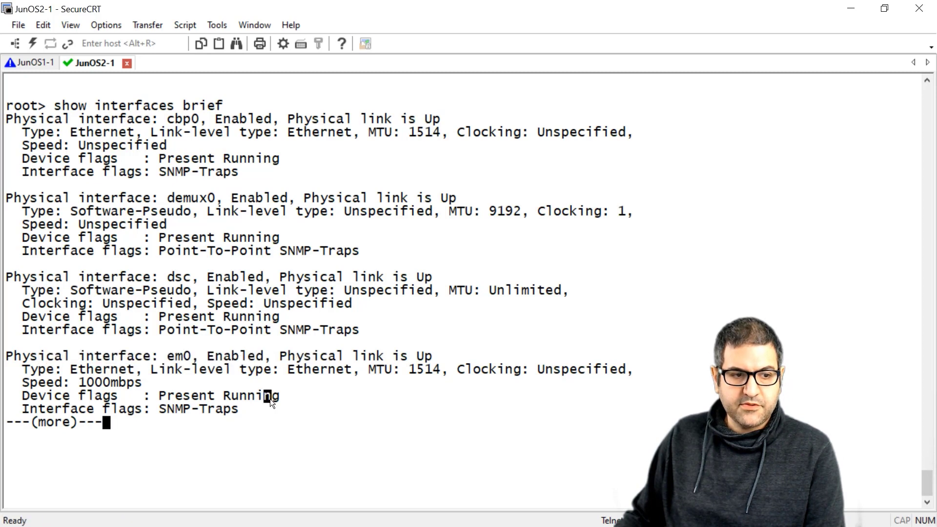
{"action": "key", "text": "space"}
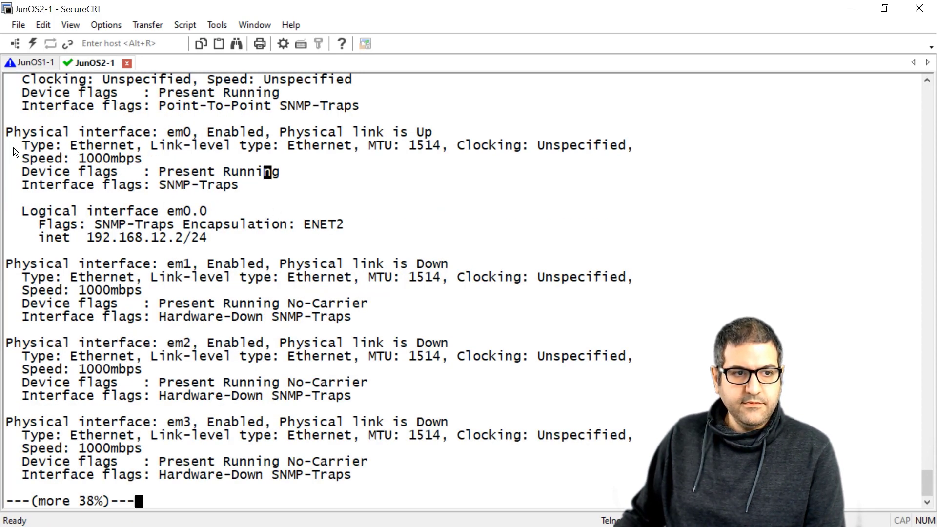
{"action": "left_click_drag", "start_coordinate": [13, 132], "coordinate": [381, 225]}
{"action": "key", "text": "space"}
{"action": "key", "text": "q"}
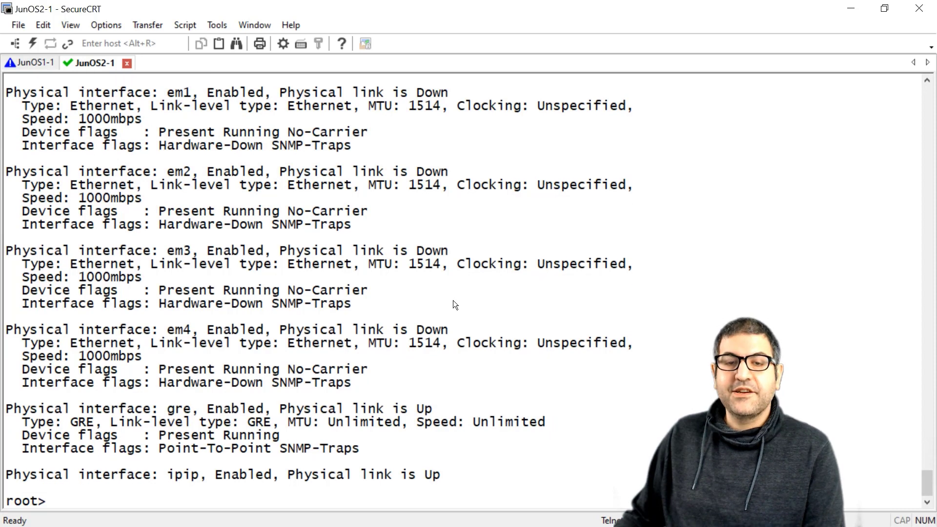